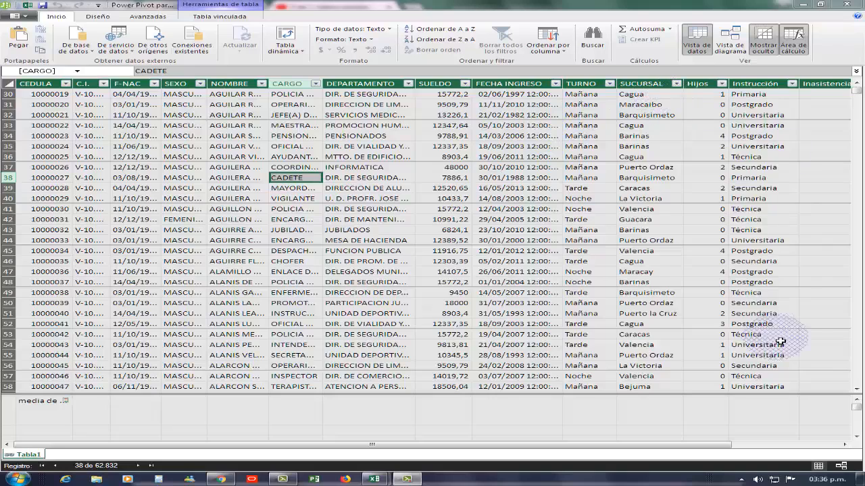
Step: Create a PivotTable from the Tabla1 data model on a new worksheet
left_click(845, 445)
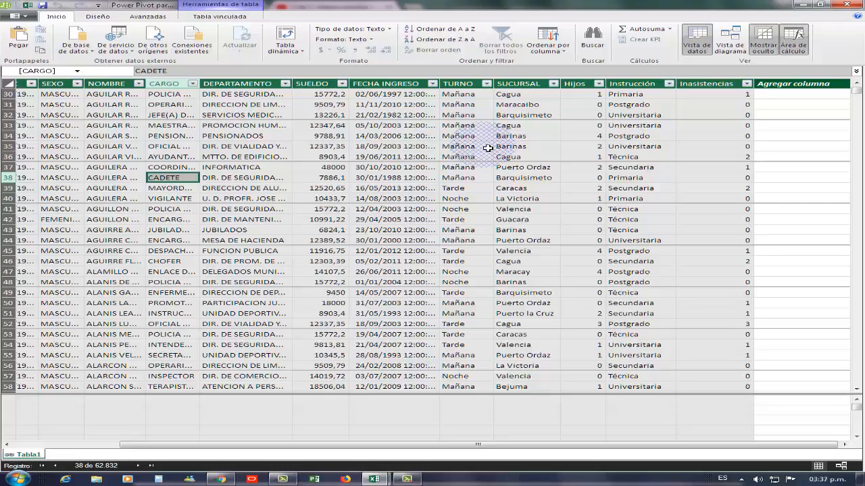
left_click(394, 188)
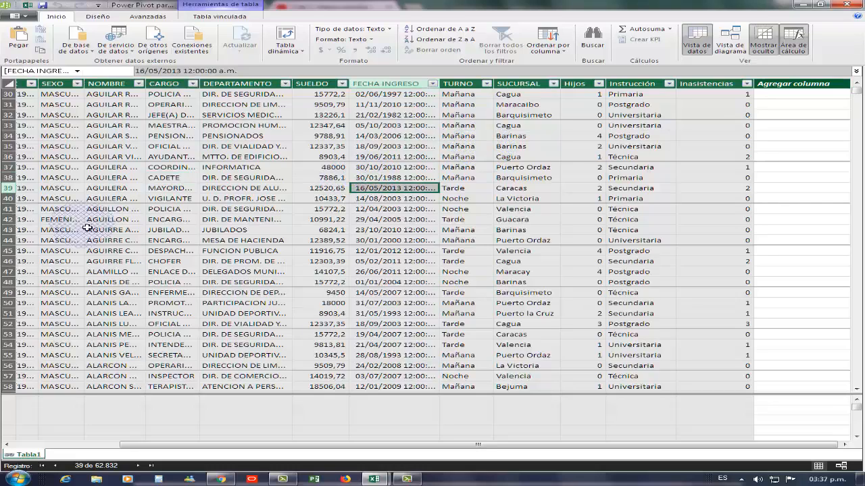
left_click(243, 189)
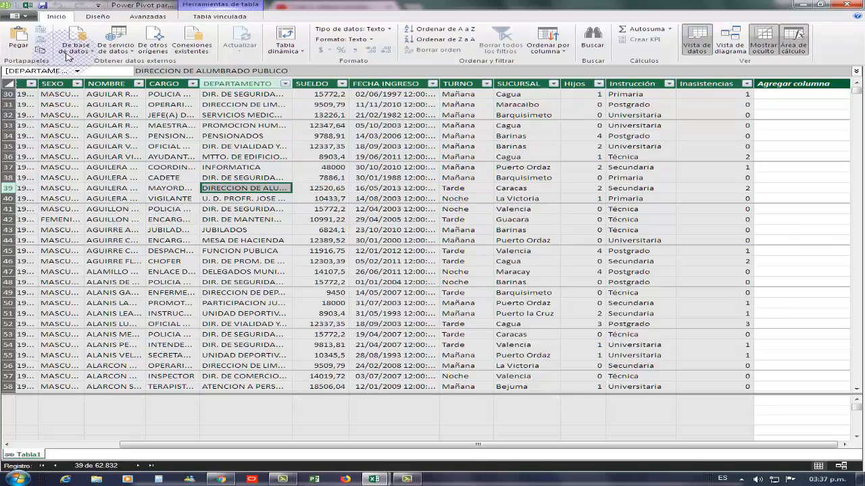
left_click(299, 52)
left_click(315, 65)
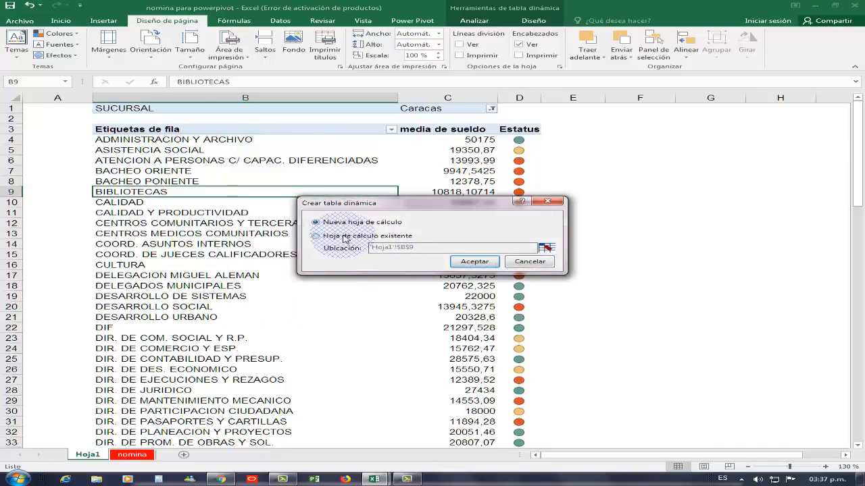
left_click(473, 262)
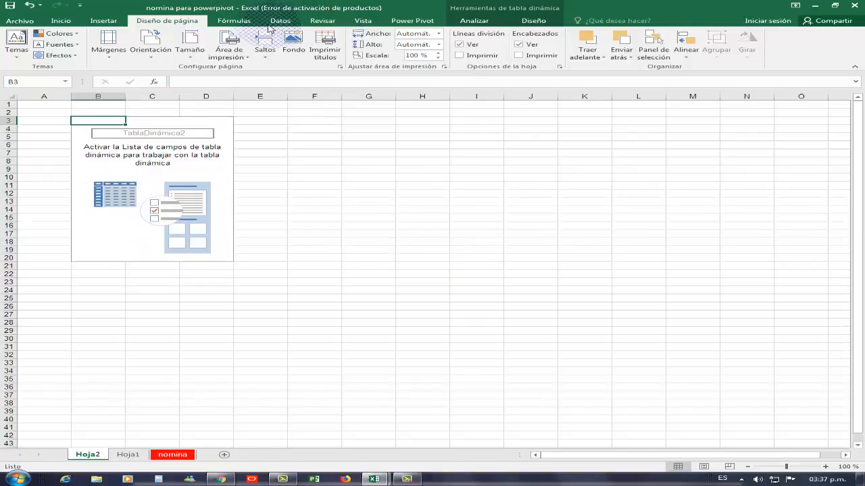
Step: Hide the gridlines on the new sheet and show the PivotTable field list with the Tabla1 fields expanded
left_click(461, 46)
left_click(149, 172)
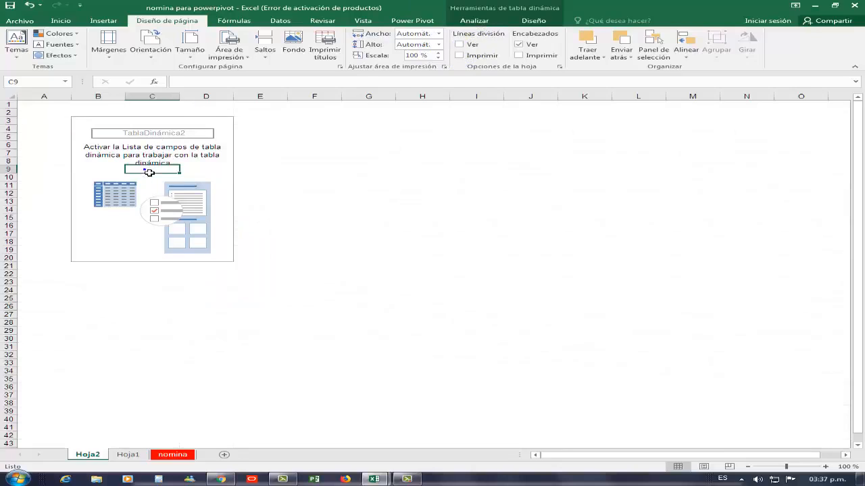
left_click(196, 162)
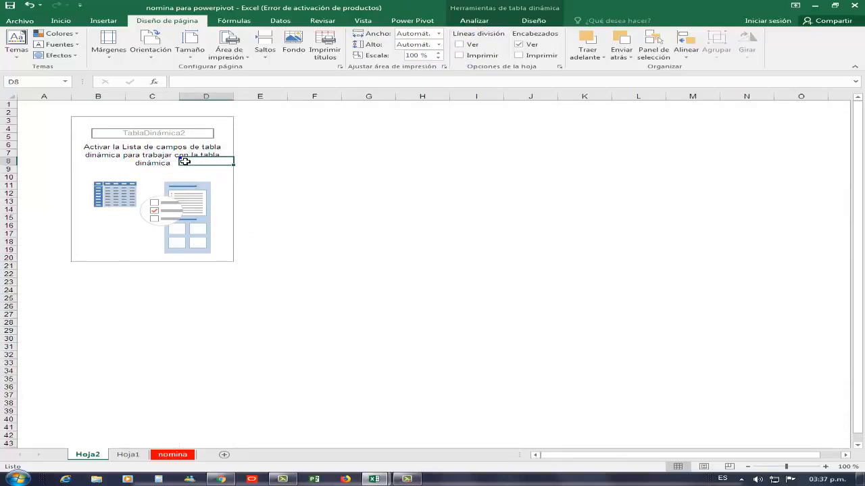
right_click(203, 165)
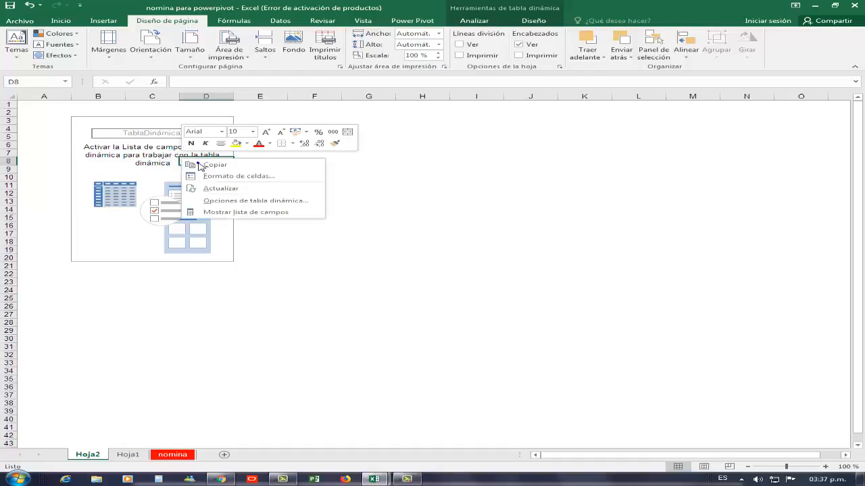
left_click(217, 211)
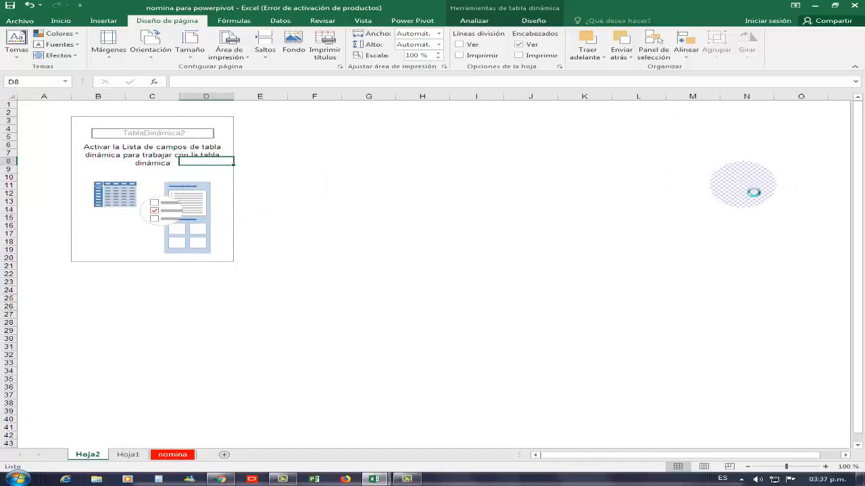
left_click(705, 169)
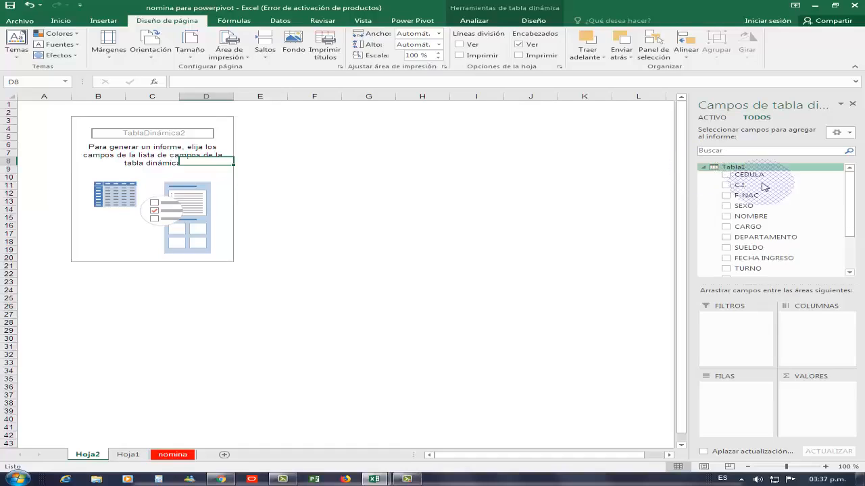
Step: Add SUCURSAL to the PivotTable rows and TURNO to its report filters, with the sheet zoomed to 130 %
left_click_drag(850, 195, 856, 233)
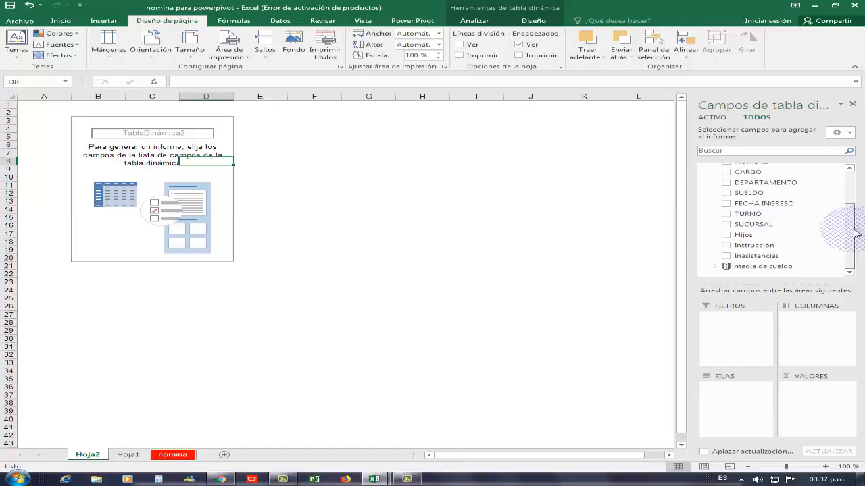
left_click_drag(756, 224, 752, 401)
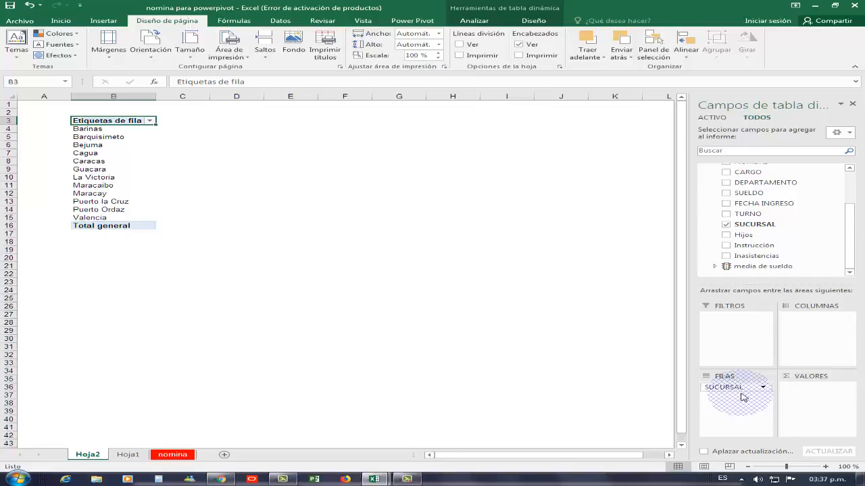
left_click(825, 466)
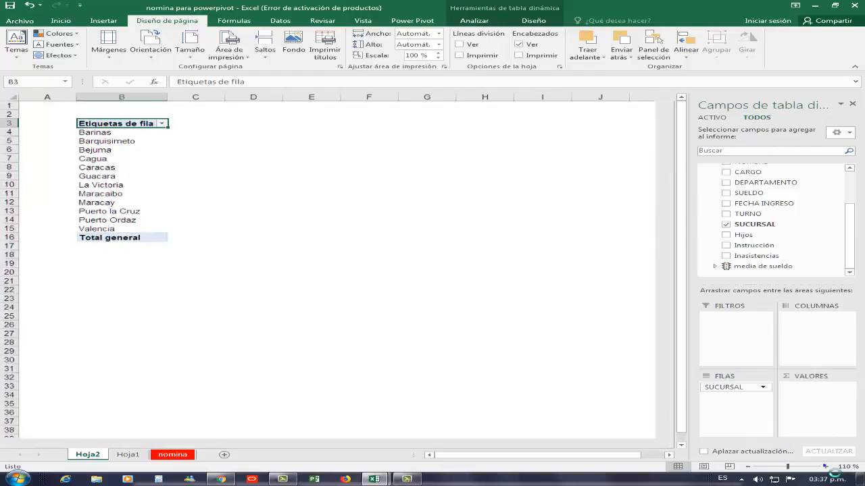
left_click(826, 467)
left_click(825, 467)
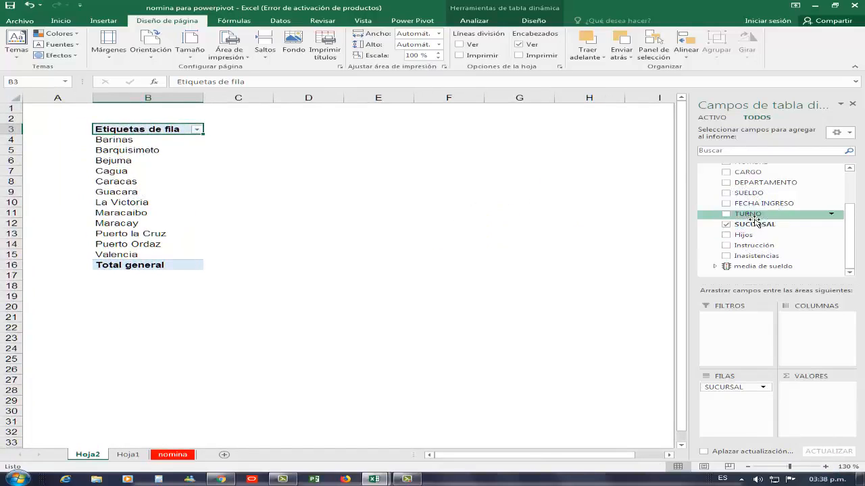
left_click_drag(754, 221, 743, 325)
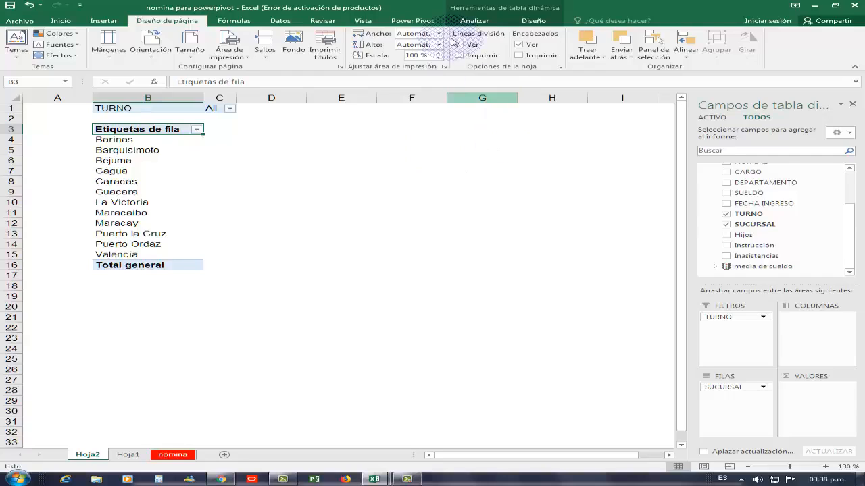
left_click(422, 22)
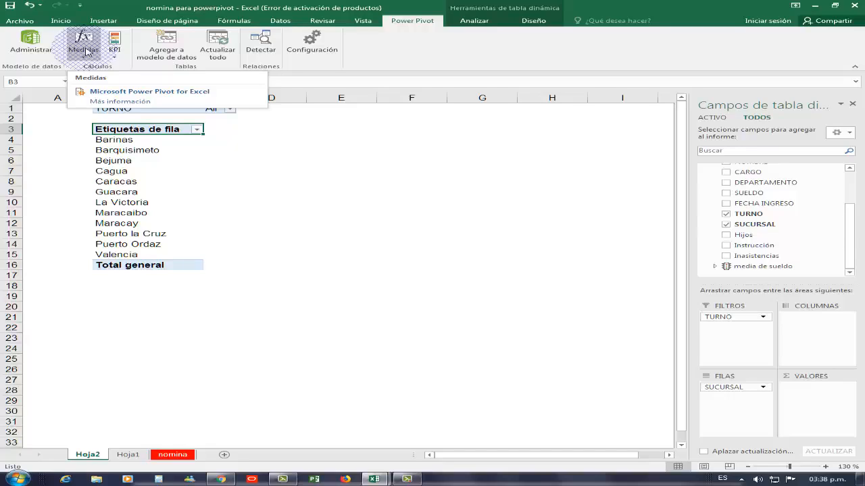
left_click(113, 172)
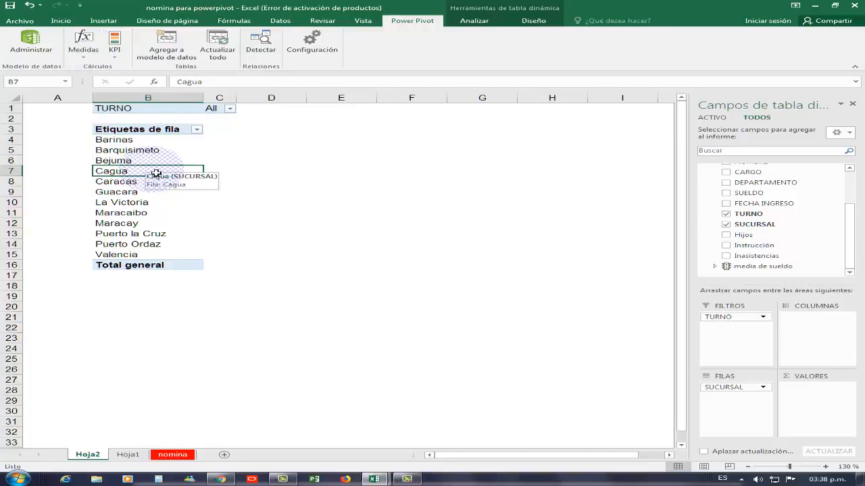
left_click(527, 20)
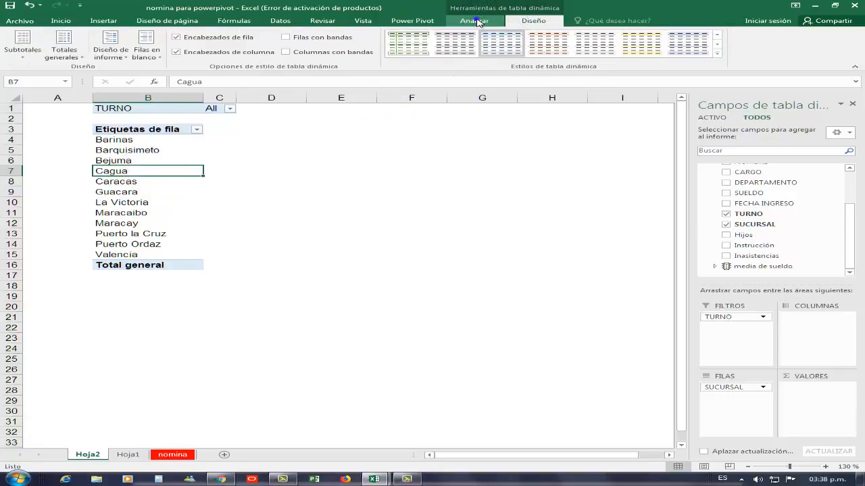
left_click(476, 21)
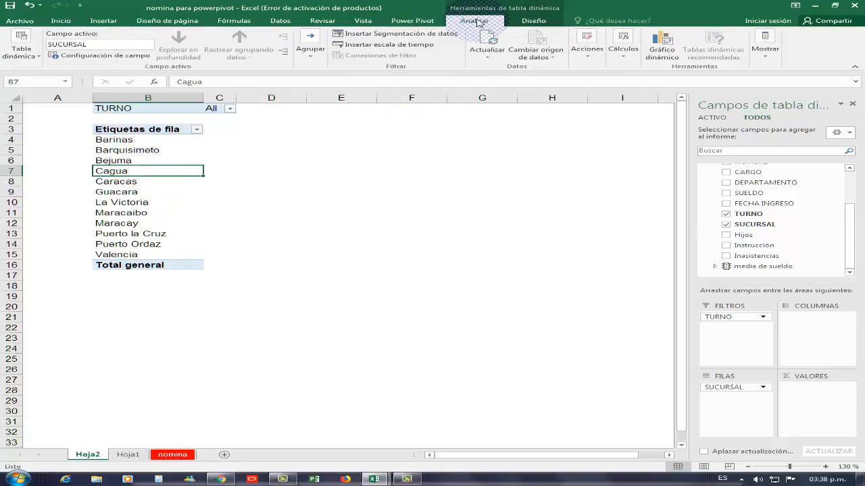
left_click(626, 59)
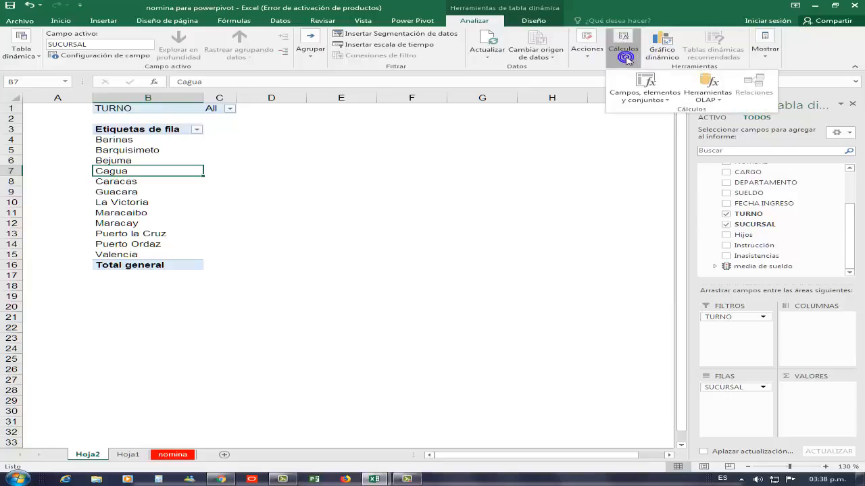
left_click(657, 101)
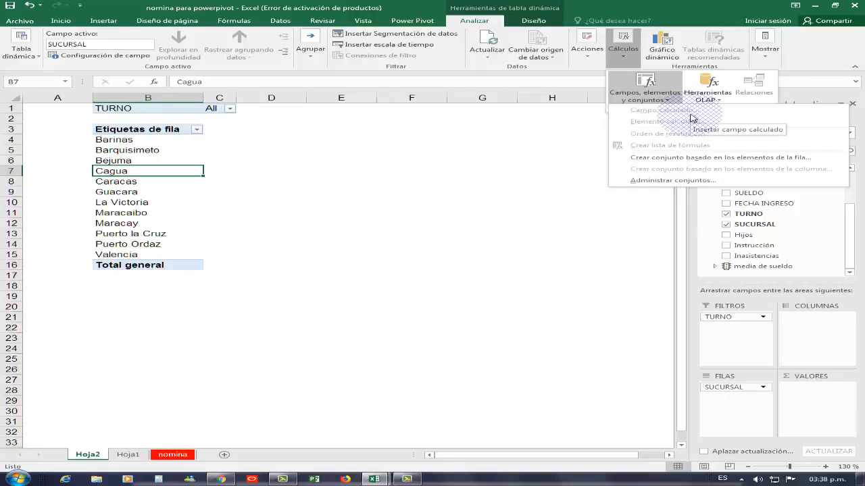
Step: Create a new Power Pivot measure in Tabla1 and name it "tasa de iniasistencia"
left_click(409, 21)
left_click(84, 54)
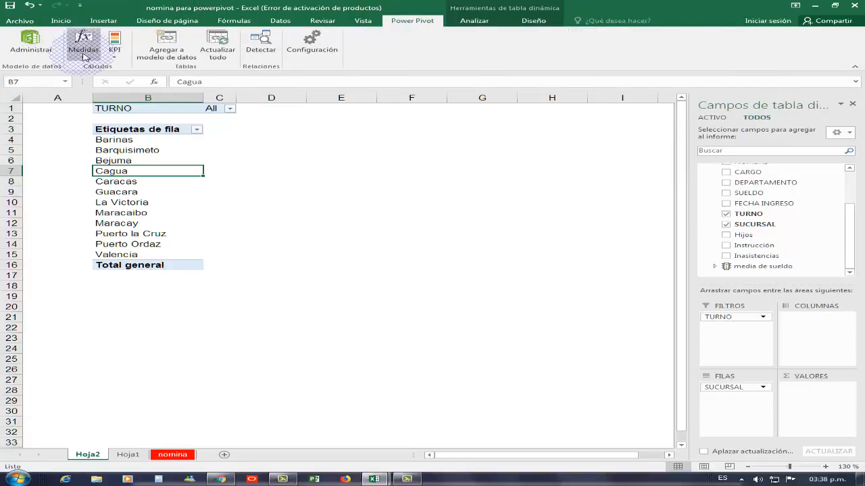
left_click(83, 54)
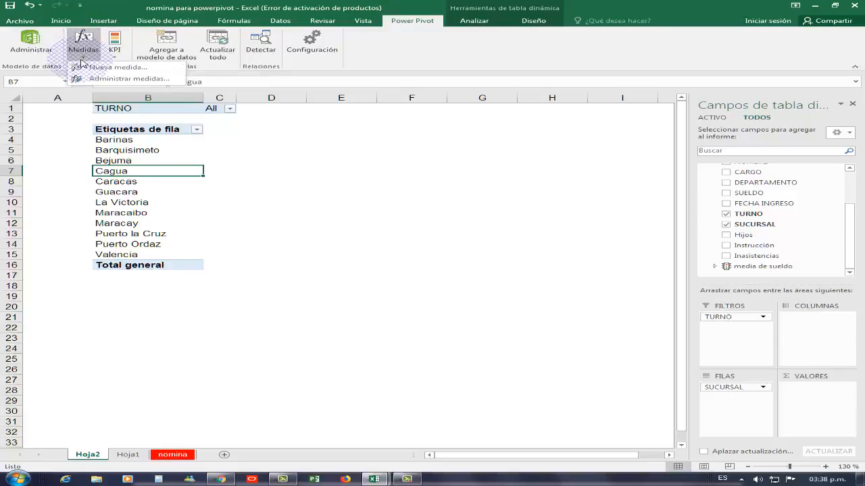
left_click(112, 67)
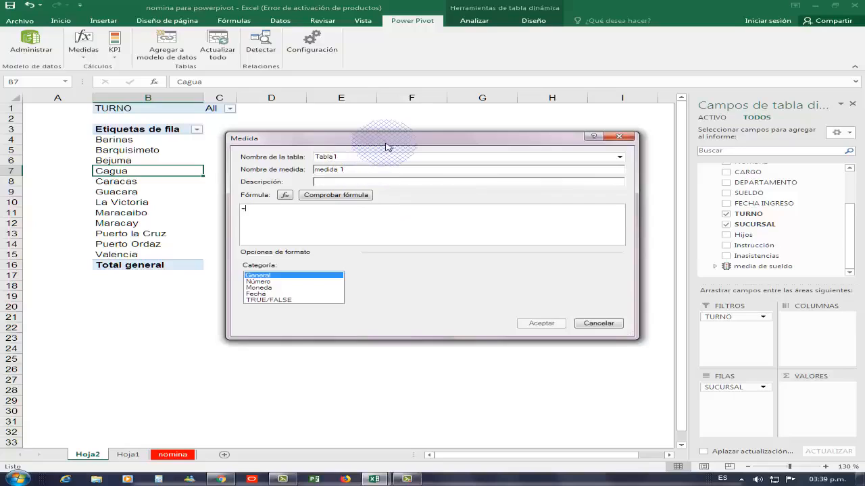
left_click_drag(389, 164, 338, 167)
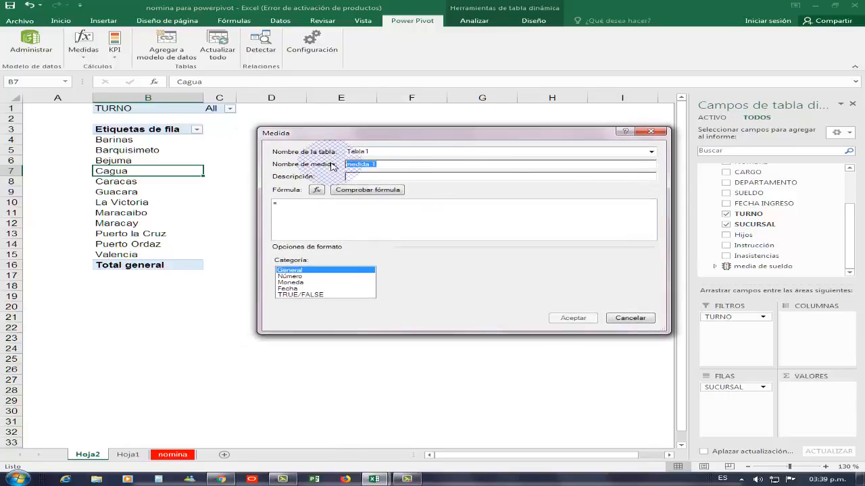
type("iasa d")
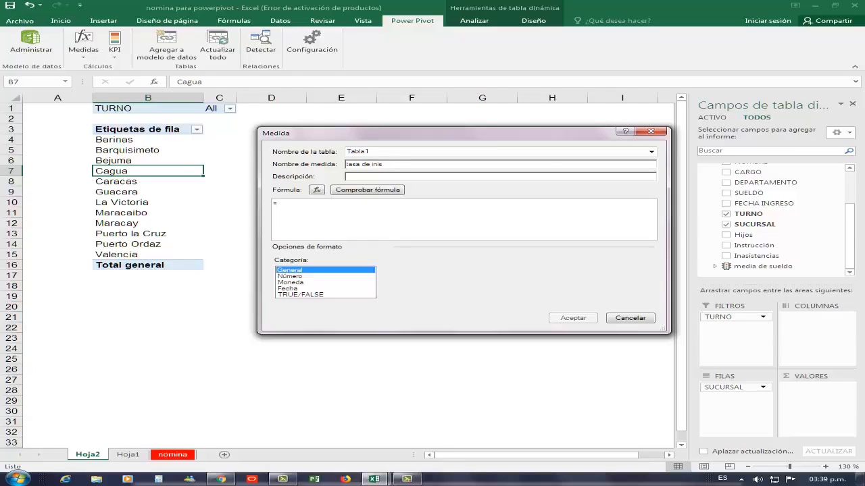
type("e inis")
key("BackSpace")
type("asistencia")
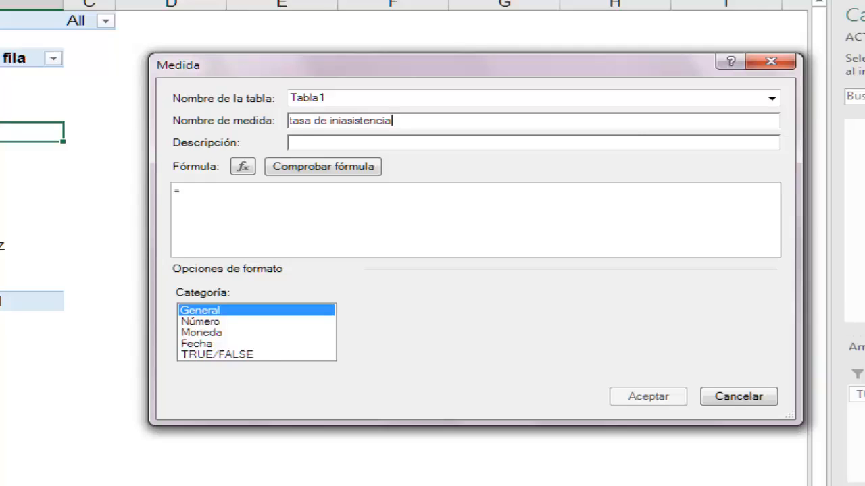
Step: Start the measure's formula with the sum of the absences column, =SUM(Tabla1[Inasistencias])
left_click(225, 206)
left_click(287, 219)
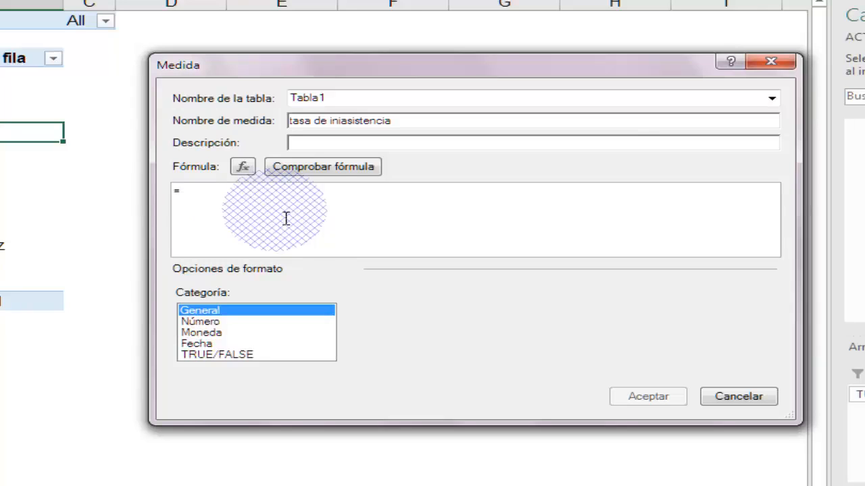
type("sum")
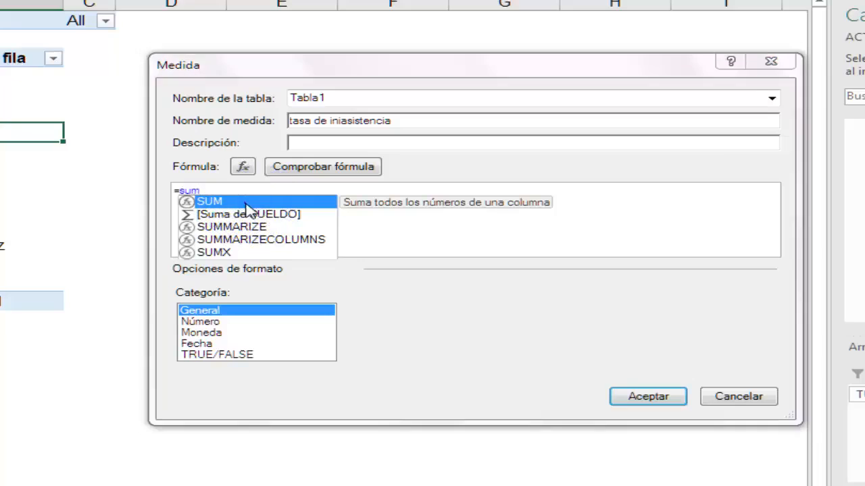
double_click(247, 203)
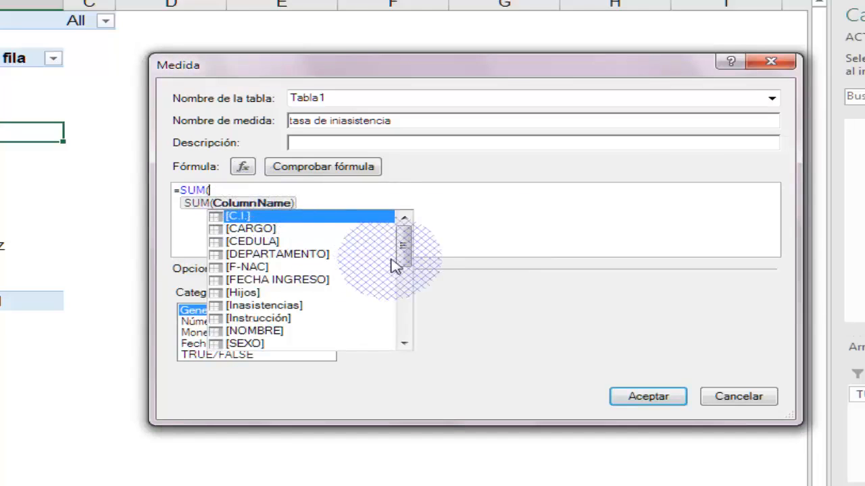
mouse_move(395, 266)
left_mouse_down()
mouse_move(409, 256)
mouse_move(406, 342)
mouse_move(406, 322)
mouse_move(323, 256)
left_mouse_up()
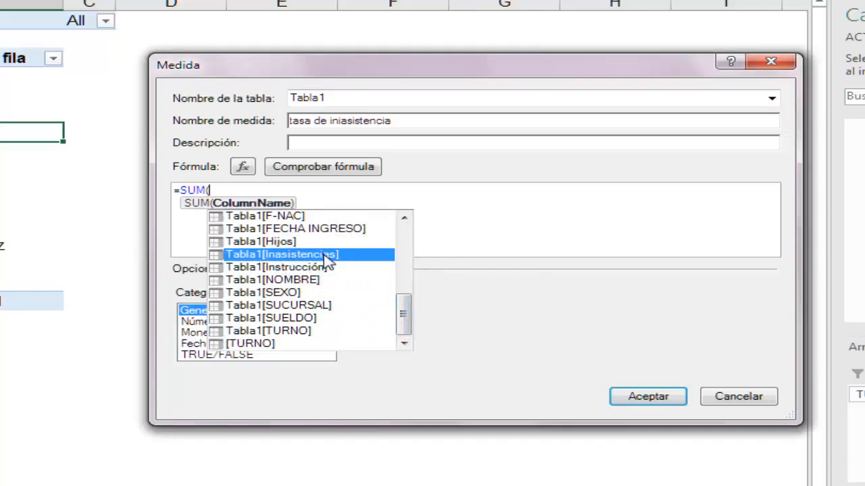
double_click(325, 255)
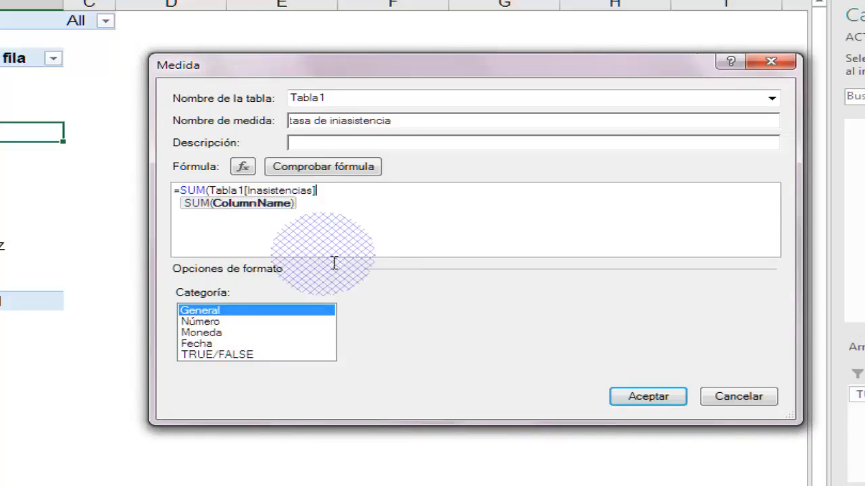
type(")")
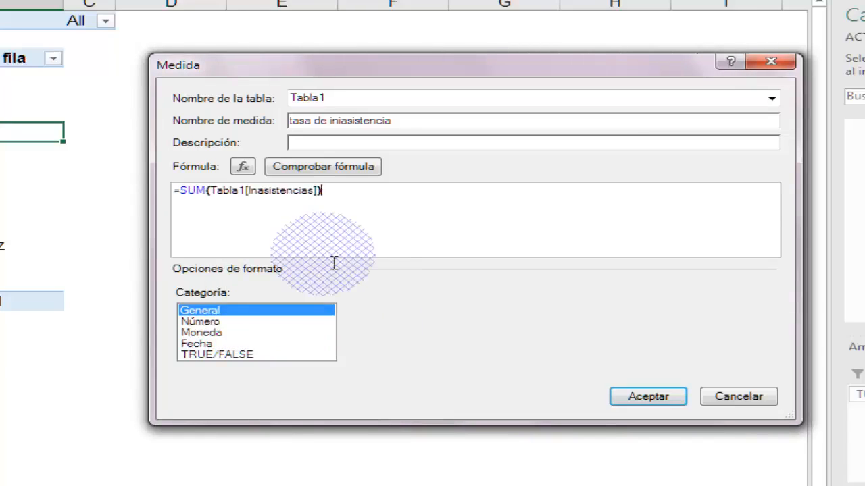
type("/")
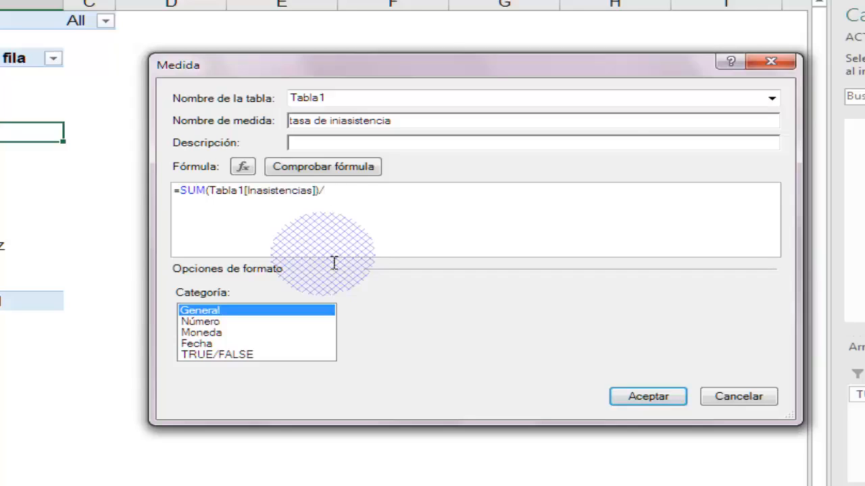
type("co")
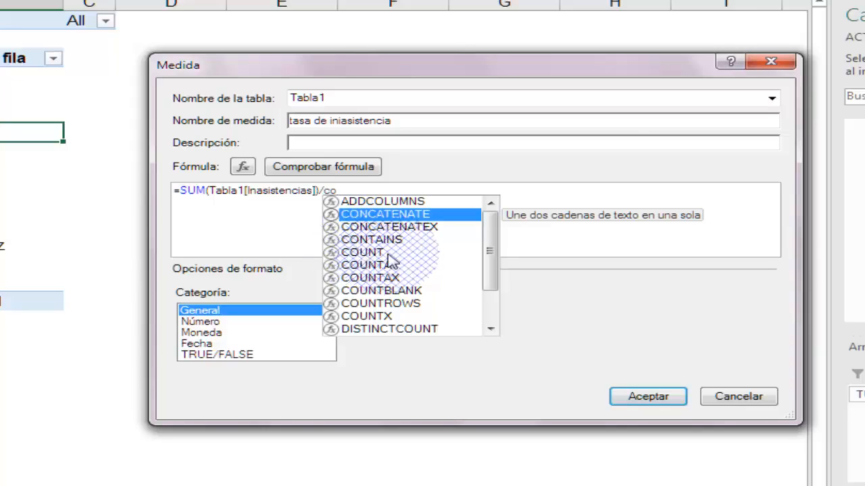
Step: Divide the sum by COUNT(Tabla1[SUELDO]), check the formula for errors and save the measure
double_click(364, 253)
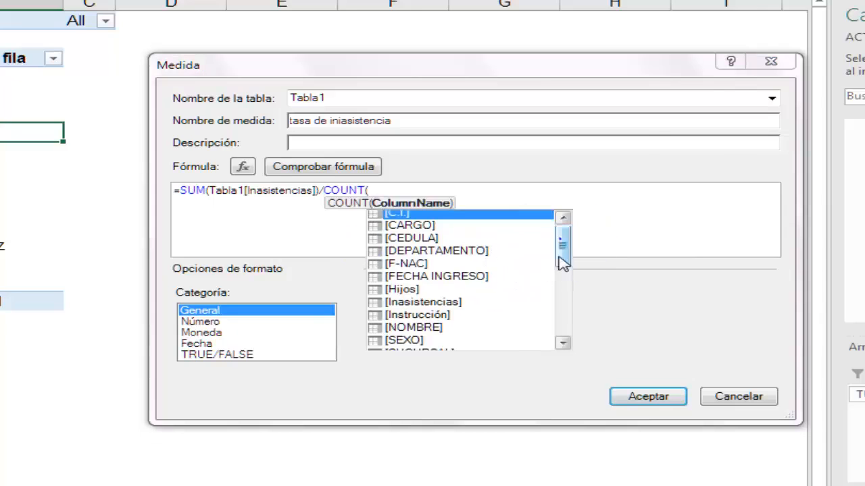
left_click_drag(562, 262, 563, 323)
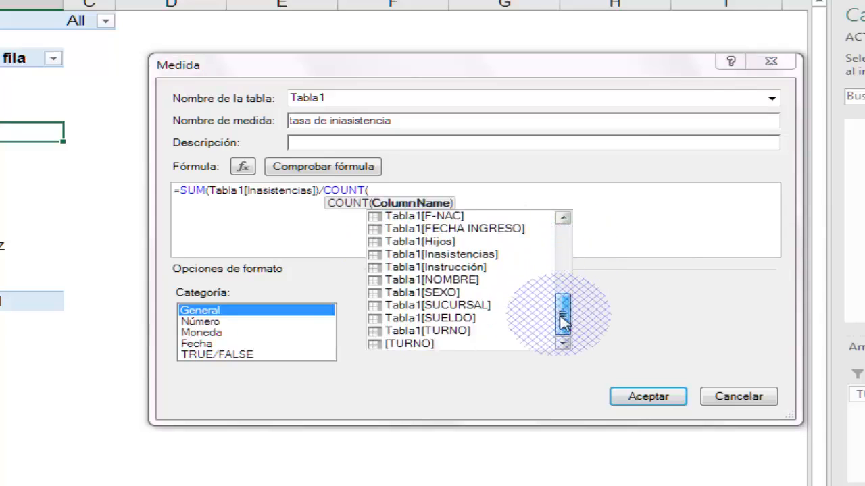
double_click(439, 319)
type(")")
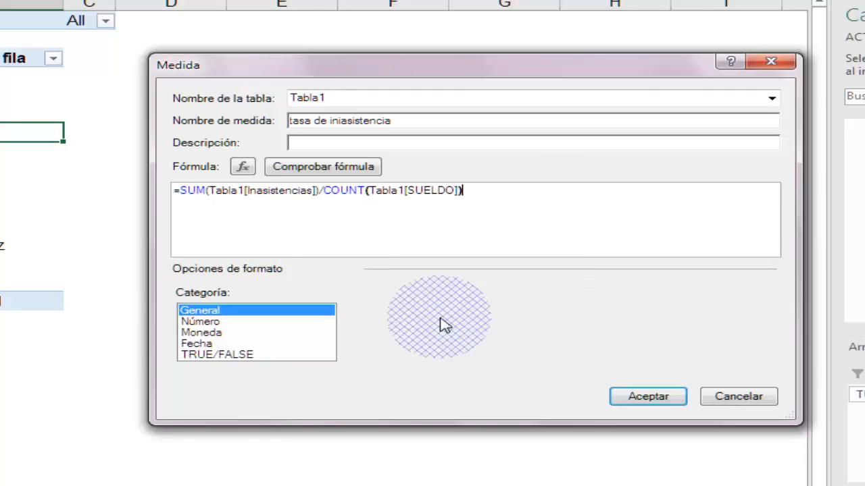
left_click(345, 172)
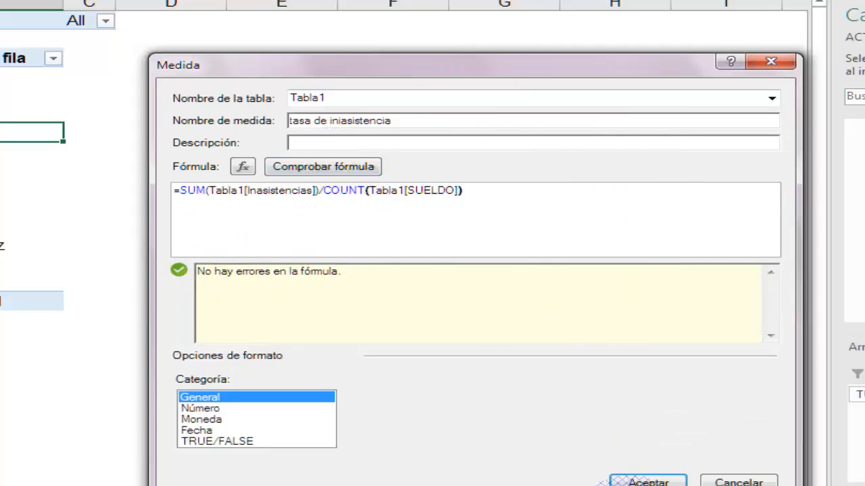
left_click(648, 479)
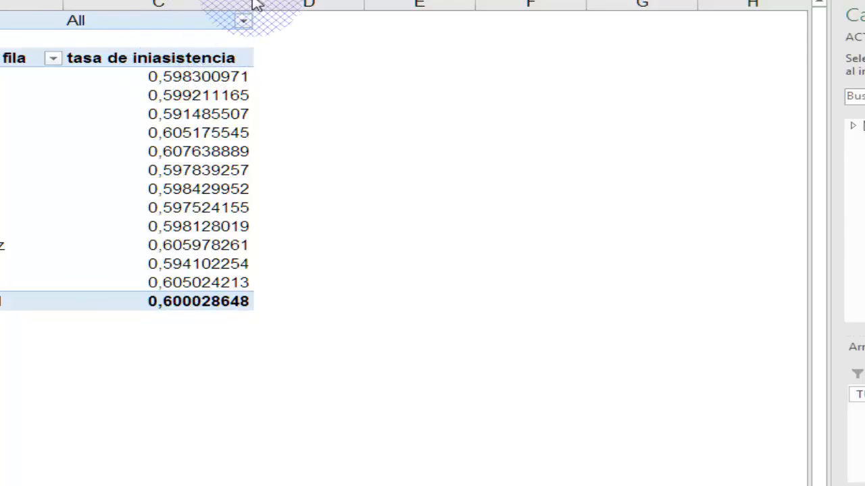
Step: Adjust the width of column C so that the "tasa de iniasistencia" heading fits inside it
left_click_drag(256, 6, 197, 14)
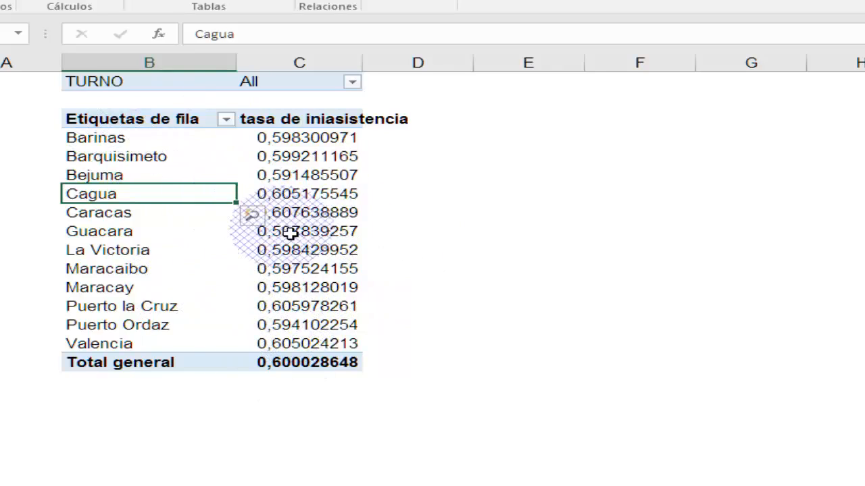
mouse_move(266, 150)
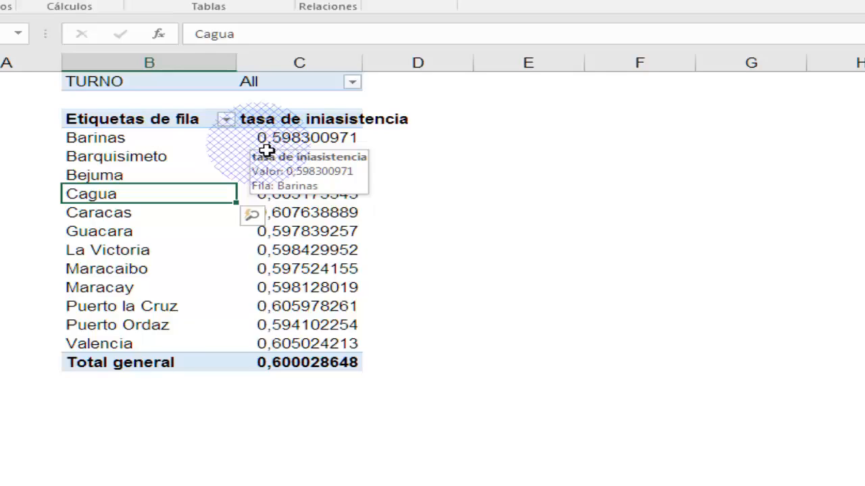
mouse_move(316, 294)
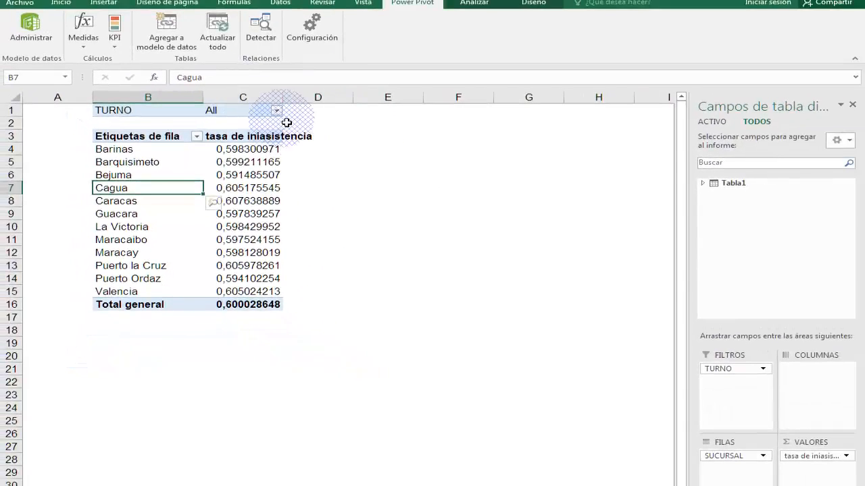
left_click_drag(283, 101, 329, 105)
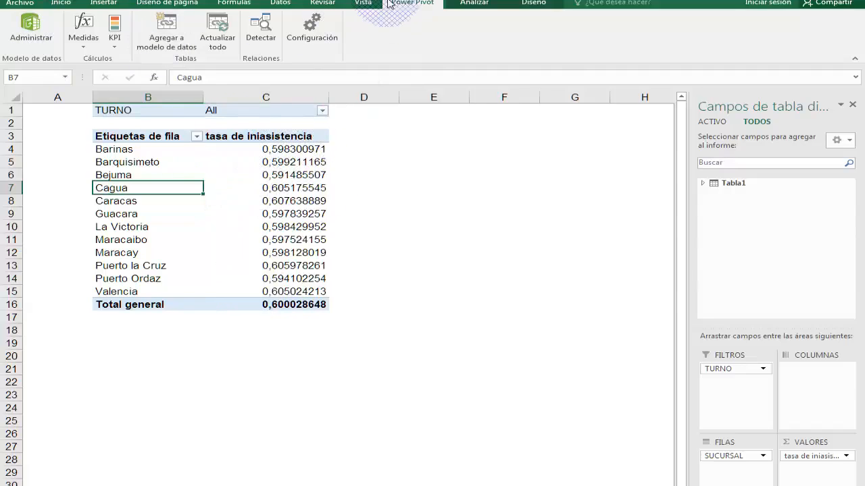
Step: Create a new KPI based on tasa de iniasistencia and define its target as an absolute value
left_click(114, 38)
left_click(150, 59)
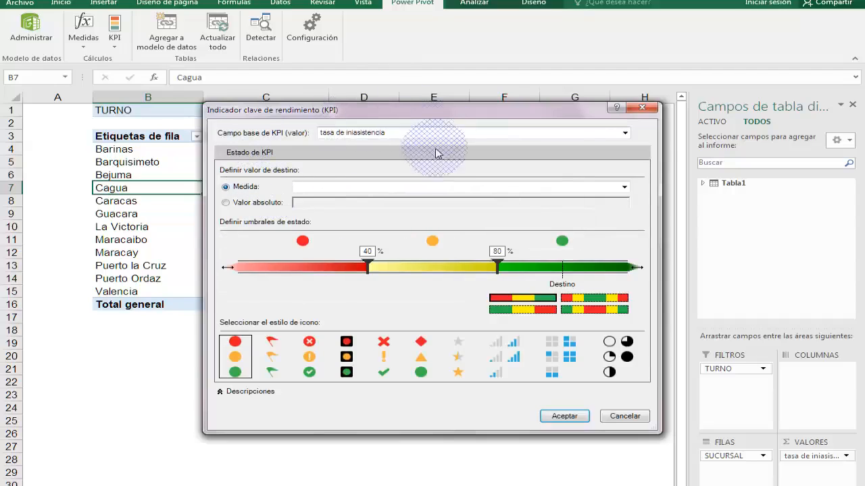
left_click(618, 190)
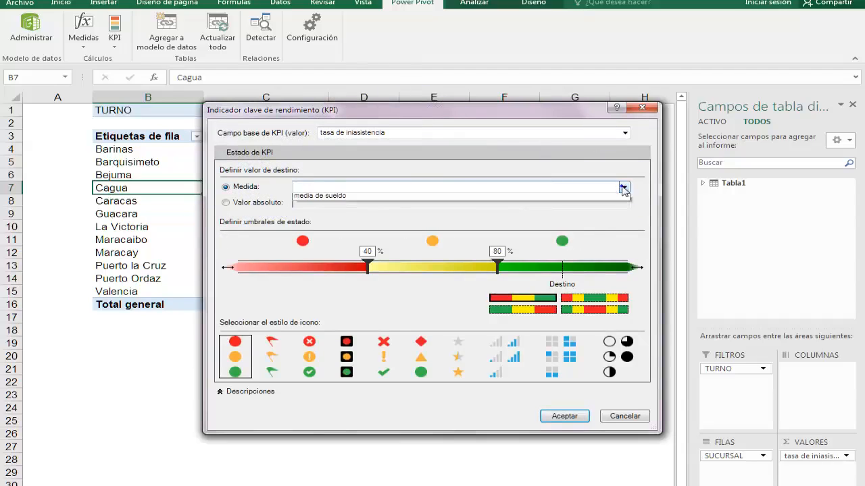
left_click(623, 190)
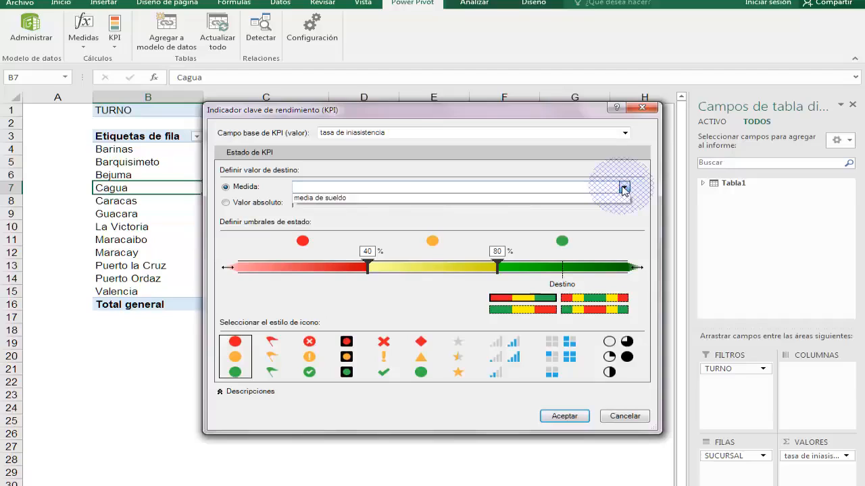
left_click(623, 190)
left_click(258, 205)
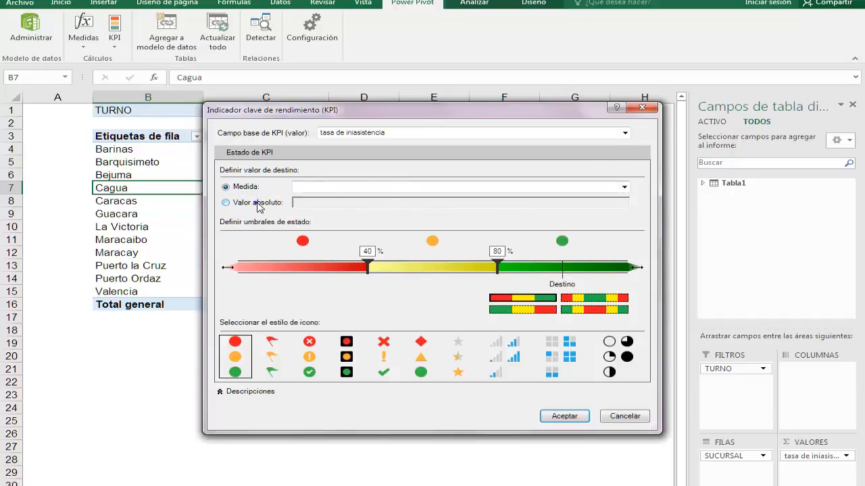
left_click(255, 203)
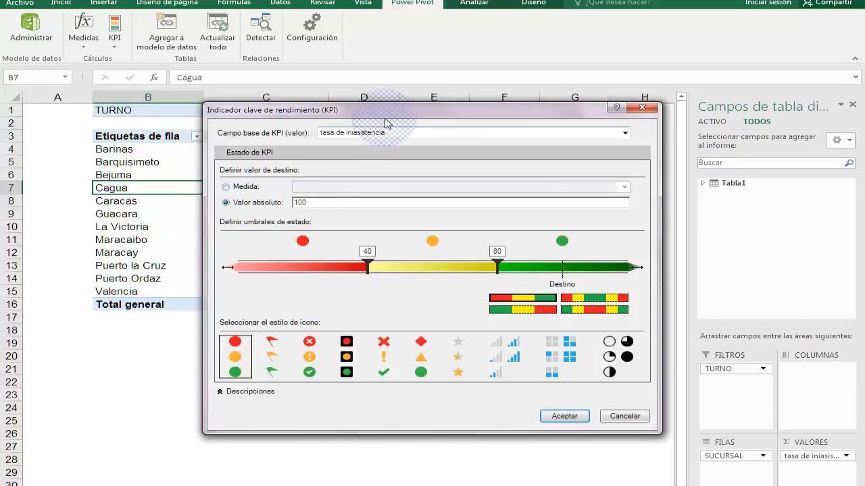
Step: Set the KPI's absolute target value to 0.5980, with the dialog moved clear of the PivotTable values
left_click_drag(385, 115, 469, 212)
double_click(382, 299)
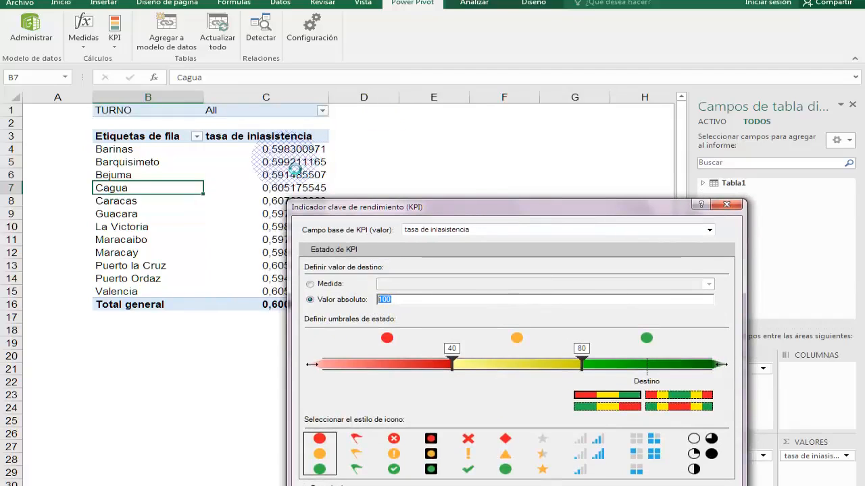
left_click_drag(395, 210, 453, 177)
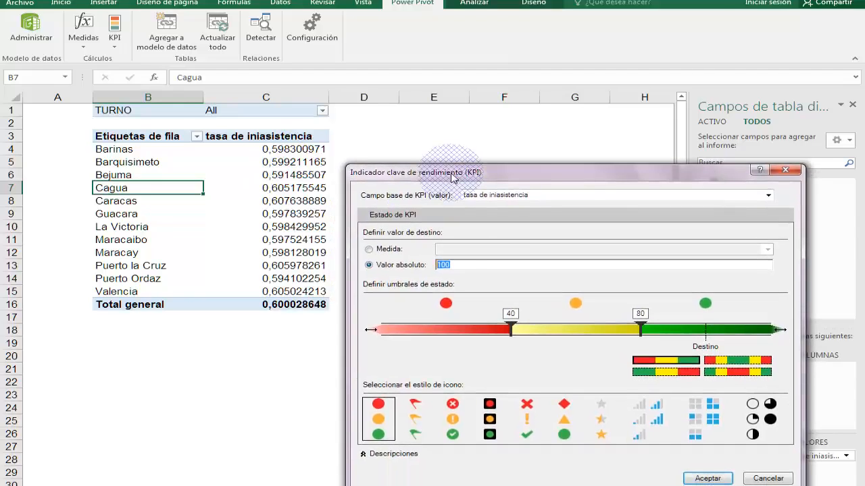
double_click(471, 265)
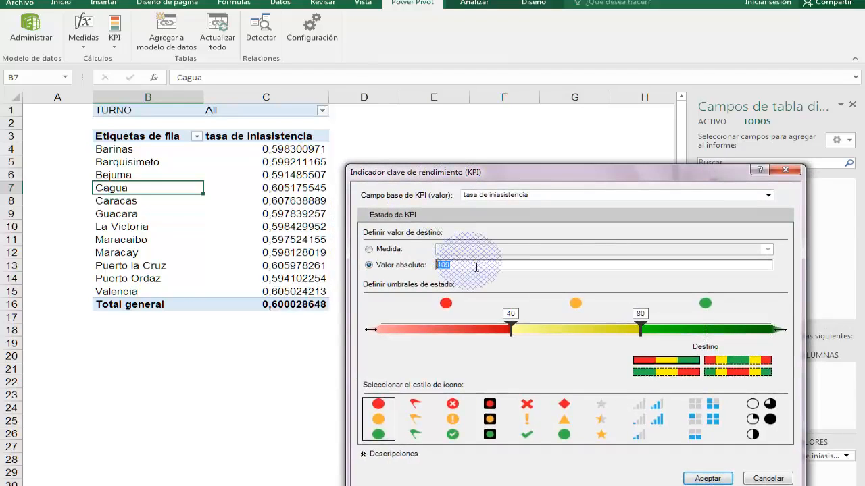
type("0")
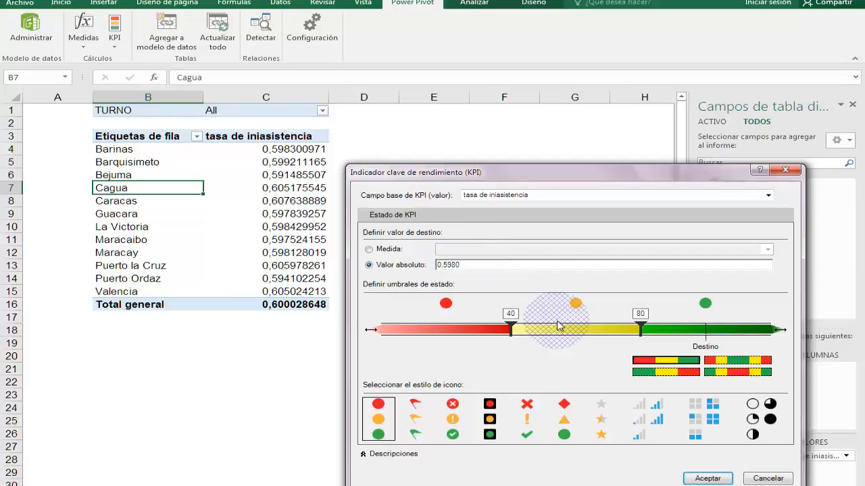
Step: Configure the KPI with the green-yellow-red order, thresholds at 0.5 and 0.6, and the plain cross, exclamation and check mark icons
left_click(647, 362)
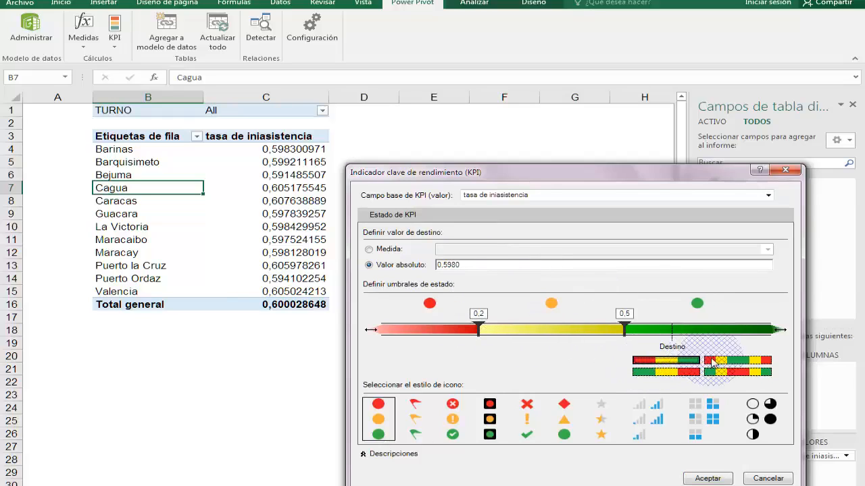
left_click(676, 372)
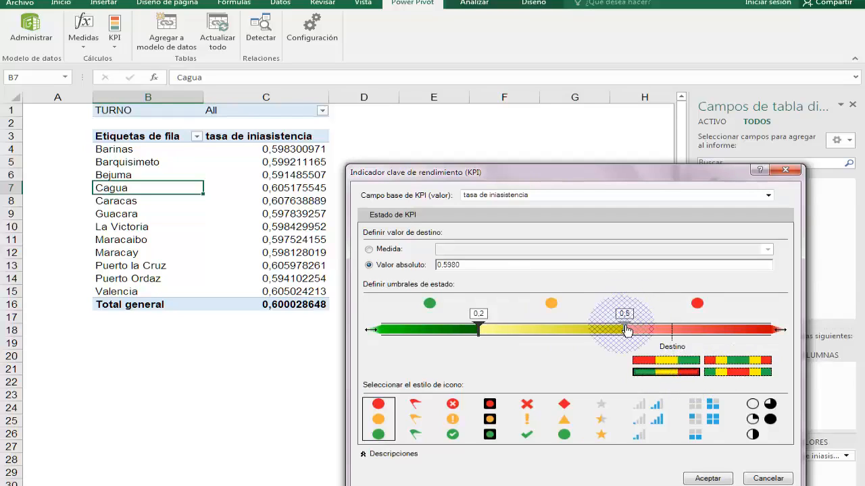
left_click_drag(627, 332, 677, 332)
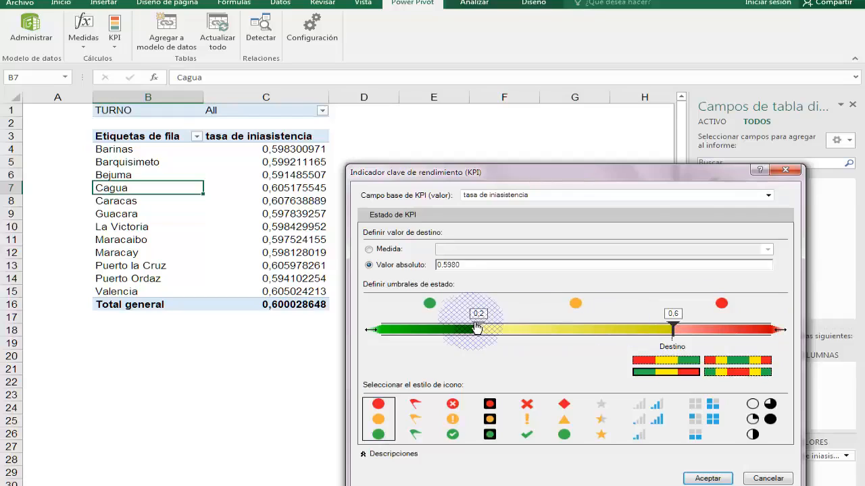
left_click_drag(477, 329, 629, 332)
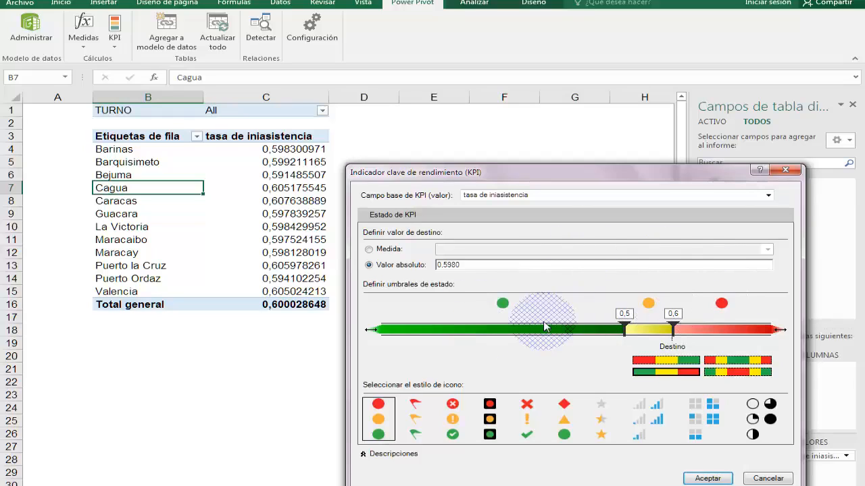
left_click(528, 412)
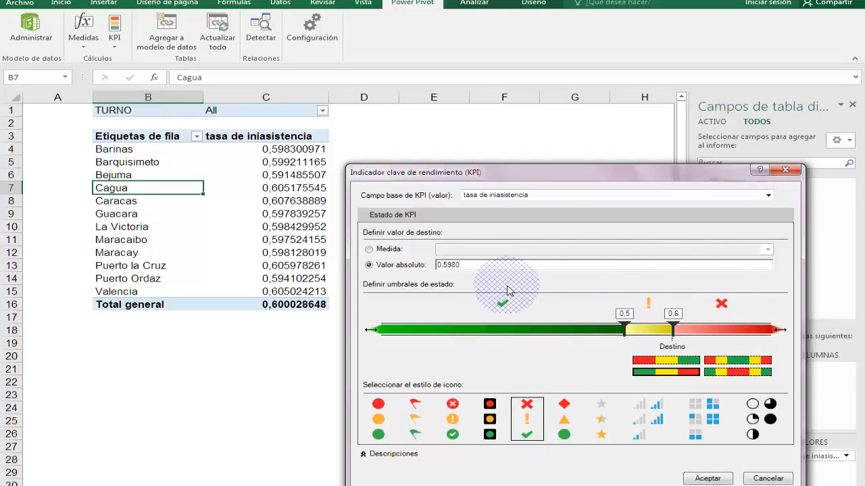
left_click(707, 479)
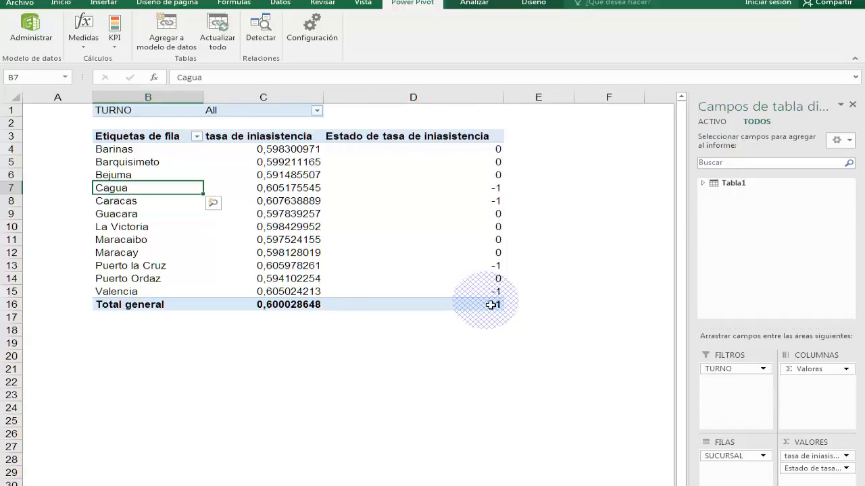
Step: Remove Estado de tasa de iniasistencia from the PivotTable values and expand the tasa de iniasistencia KPI under Tabla1 in the field list
left_click_drag(813, 469, 798, 265)
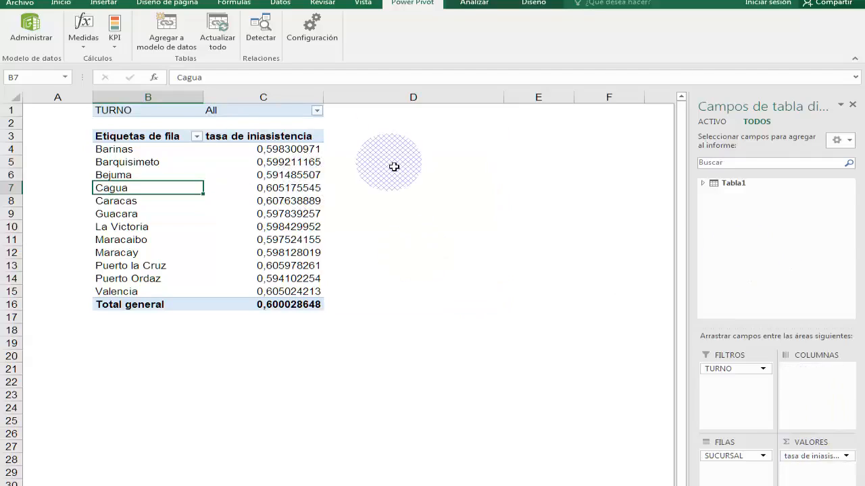
left_click(703, 183)
left_click_drag(850, 209, 850, 251)
left_click_drag(755, 309, 754, 310)
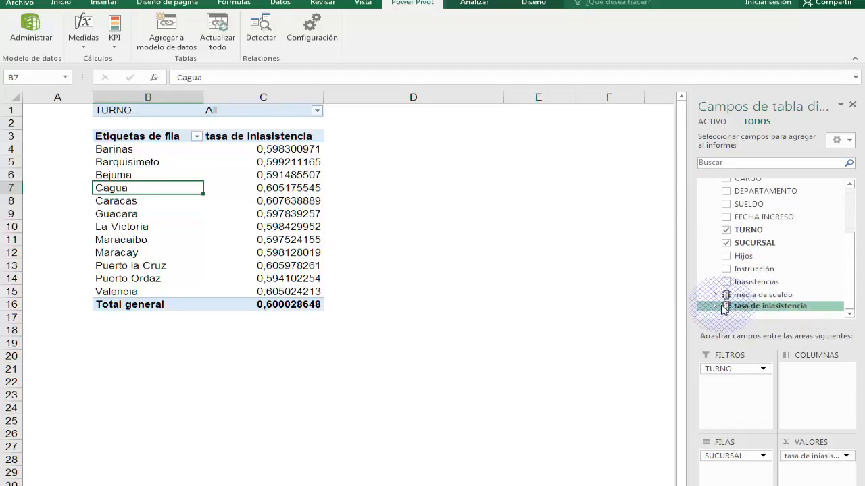
left_click(755, 308)
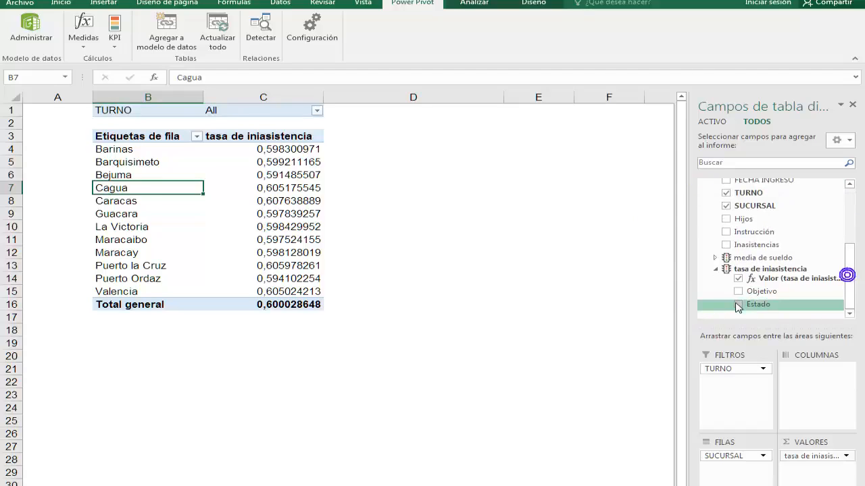
Step: Add the Estado field of the tasa de iniasistencia KPI to the PivotTable and narrow column D
left_click(751, 309)
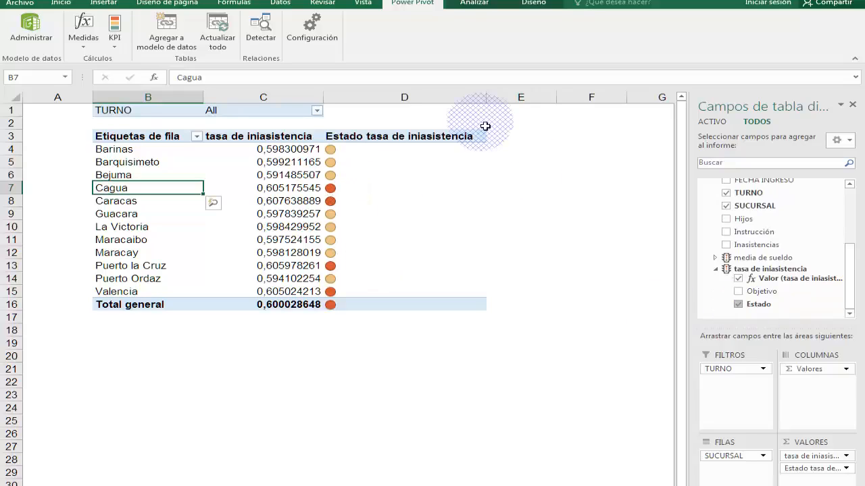
left_click_drag(492, 105, 386, 112)
Step: Rename the status column header in D3 as Indicador and fit column D's width to it
left_click(360, 140)
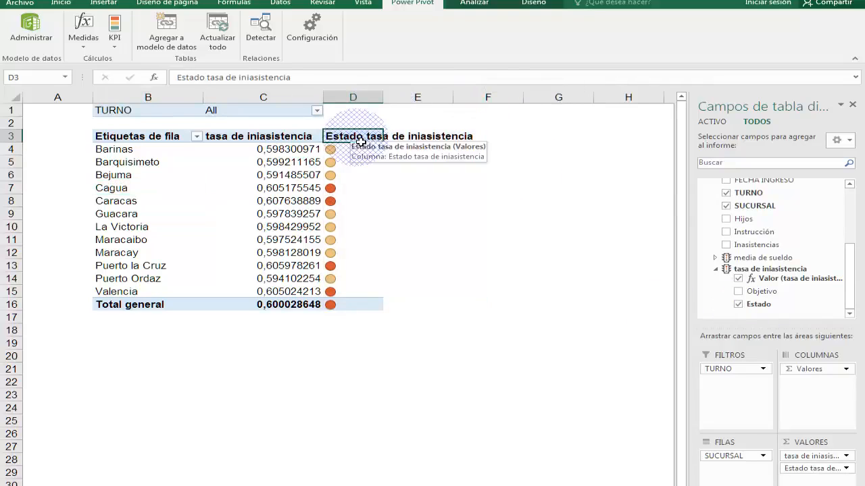
type("Indicador")
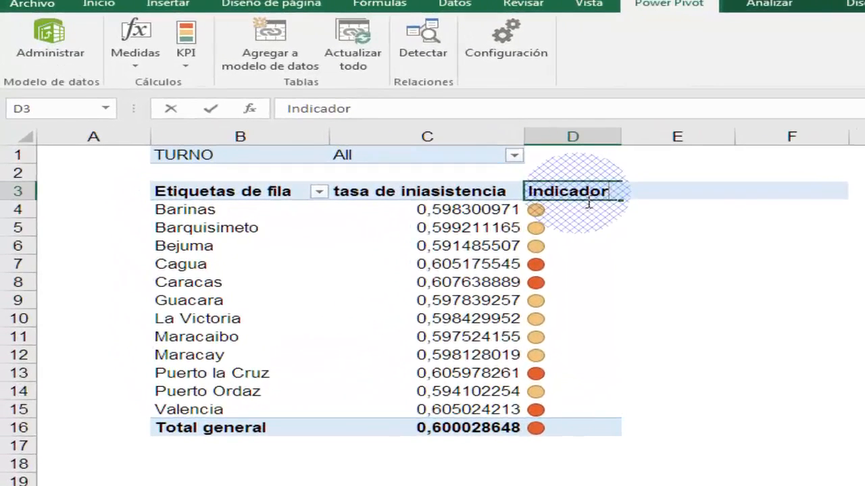
key("Return")
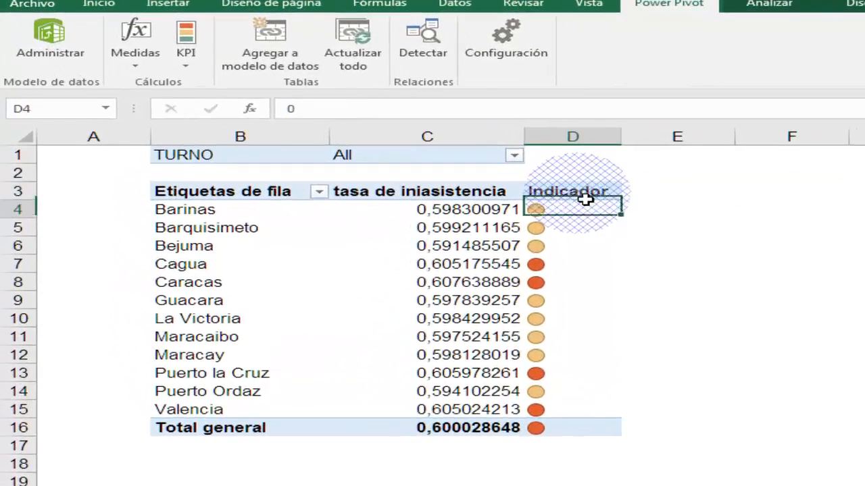
left_click_drag(628, 143, 619, 144)
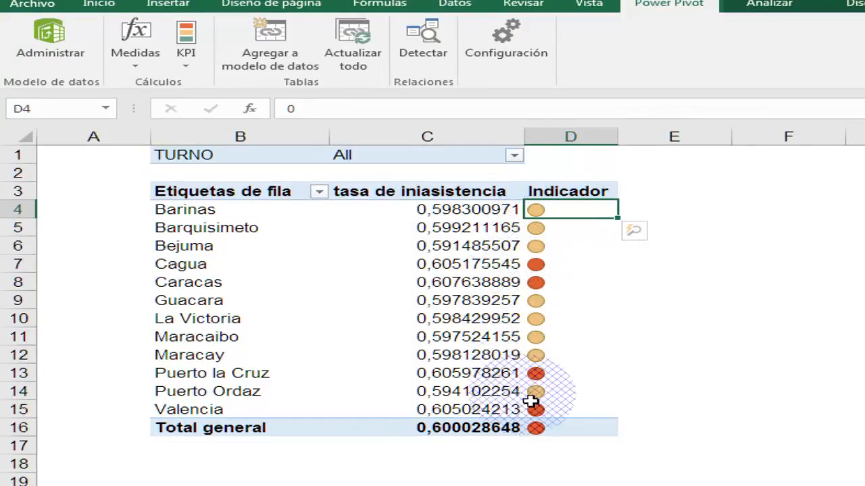
Step: Centre the contents of column D horizontally so the header and status icons line up
left_click(573, 138)
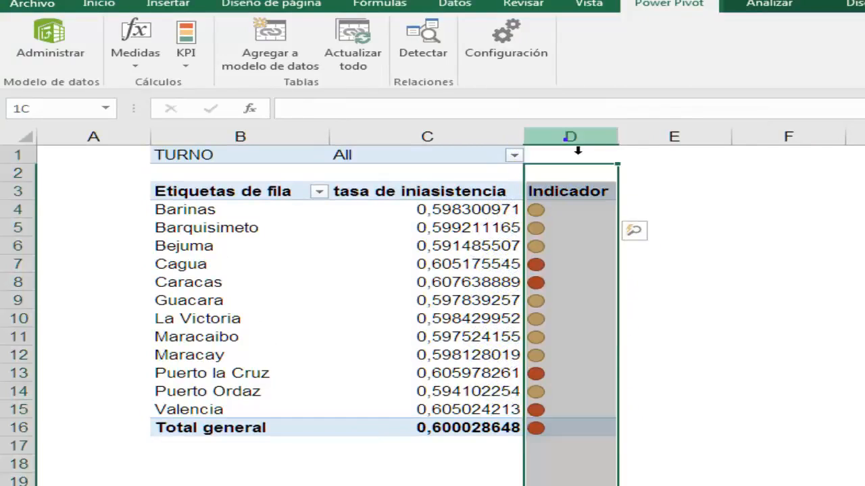
left_click(100, 5)
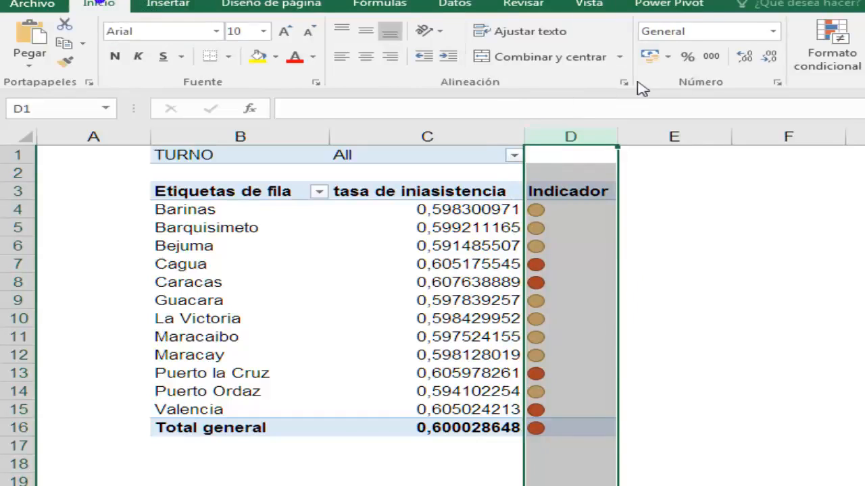
left_click(365, 57)
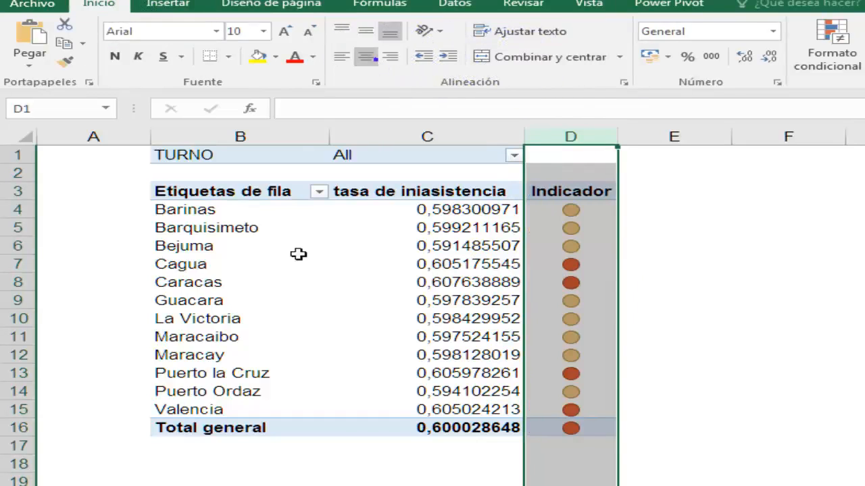
left_click(453, 284)
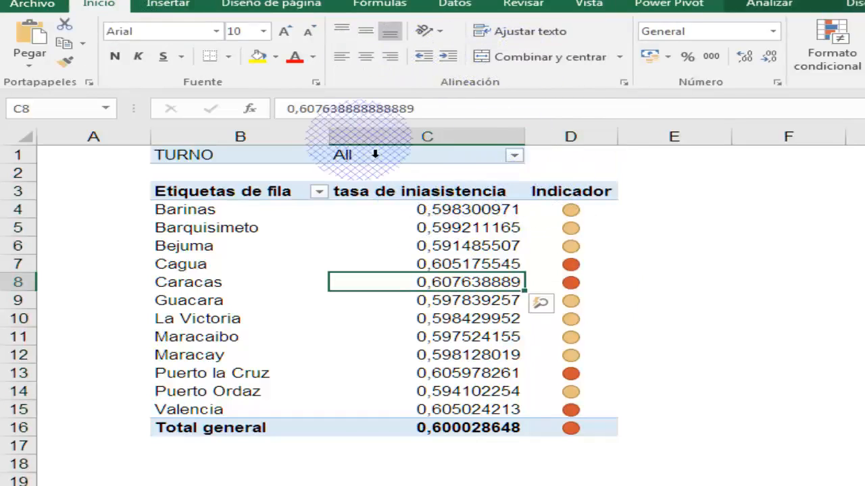
Step: Filter the PivotTable by TURNO to show only the Noche shift
left_click(514, 155)
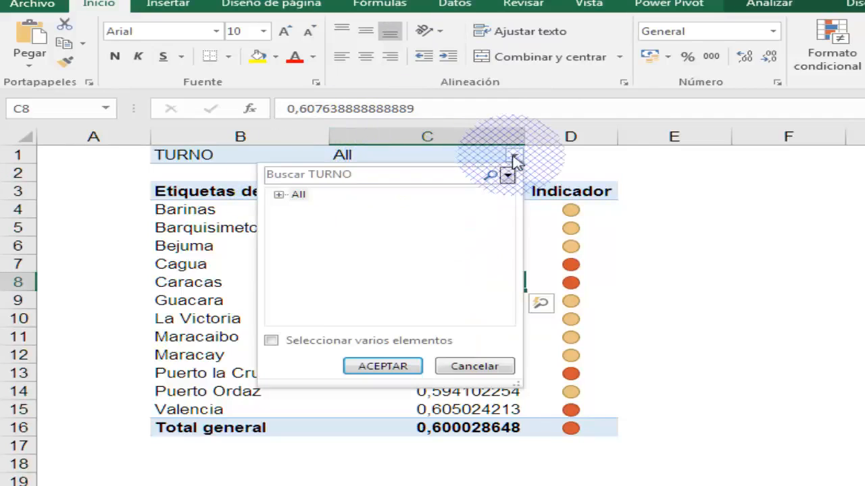
left_click(284, 197)
left_click(330, 221)
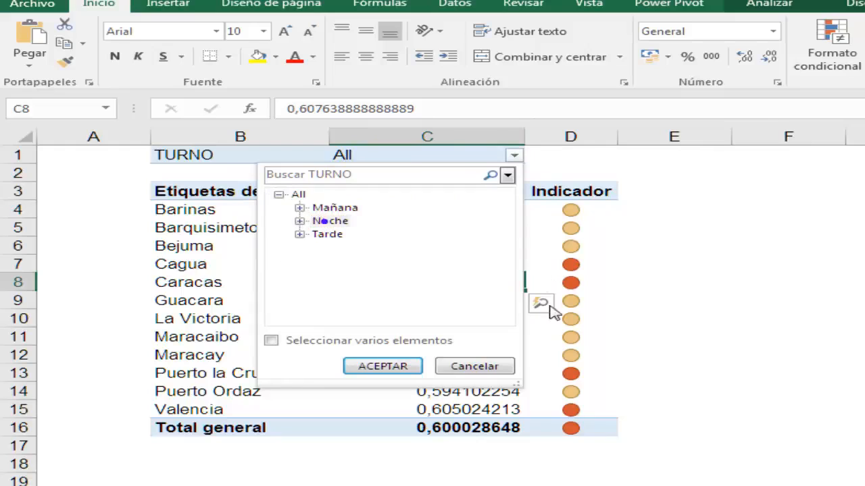
left_click(413, 368)
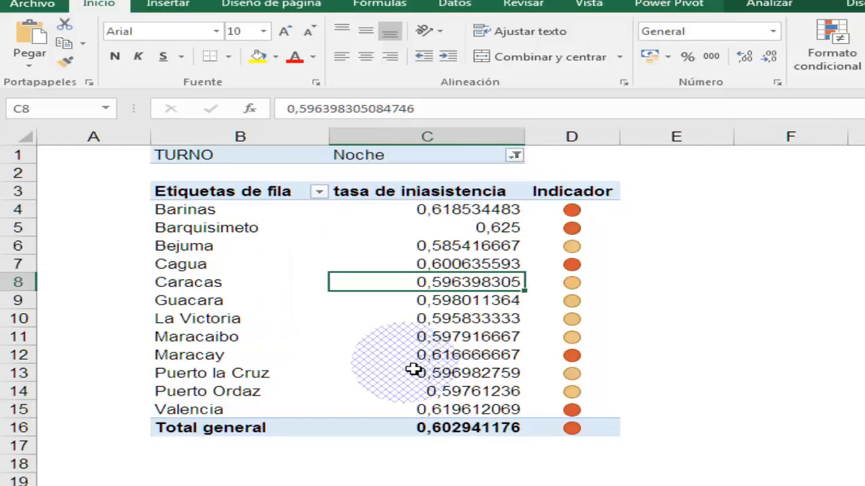
Step: Switch the TURNO filter to the Mañana shift and check the branch rates against their status icons
left_click(514, 156)
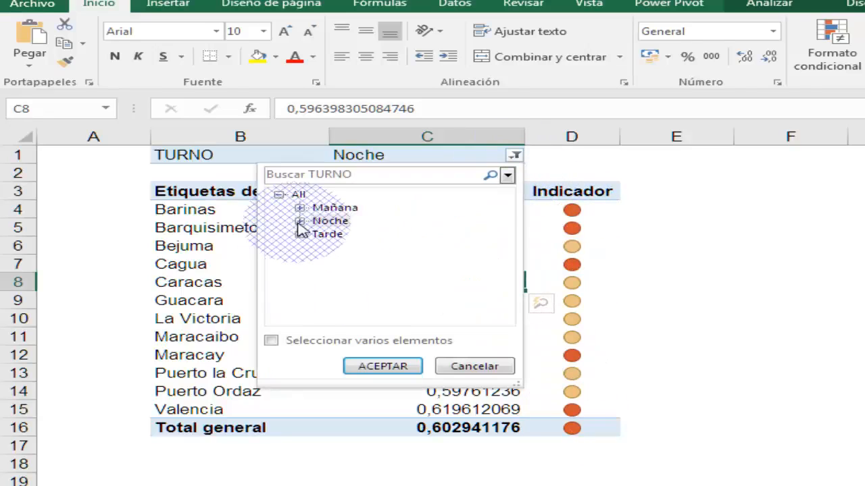
left_click(309, 223)
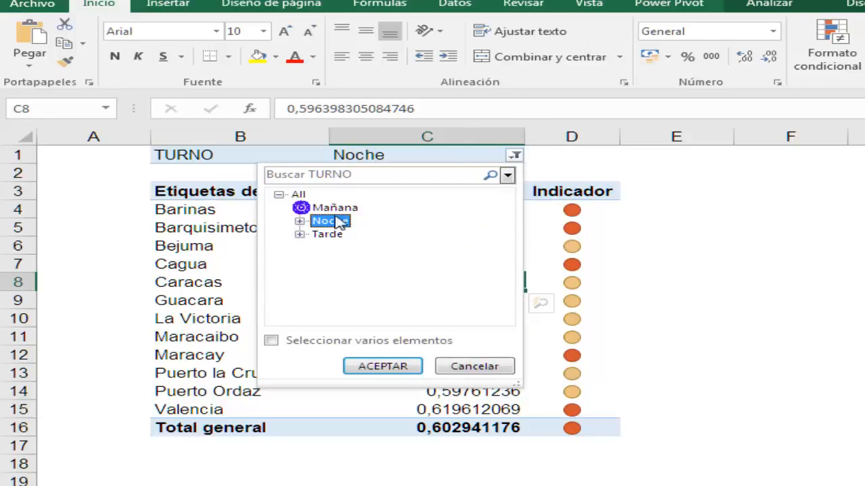
left_click(334, 208)
left_click(407, 365)
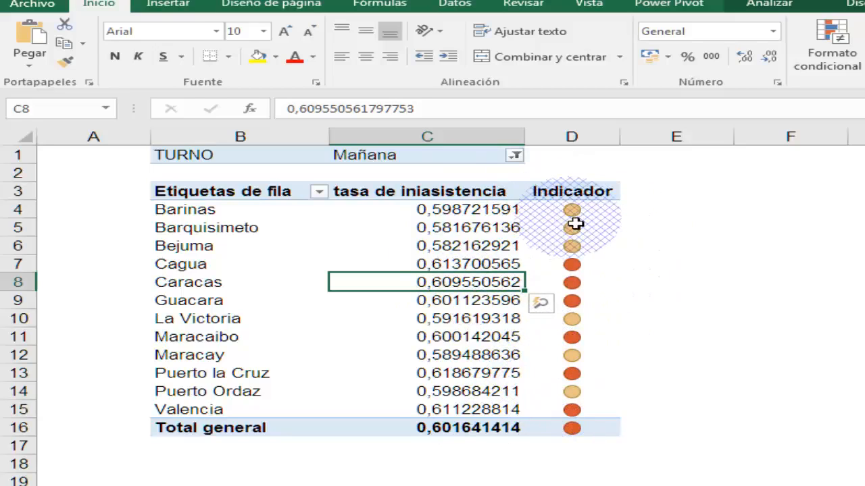
mouse_move(575, 224)
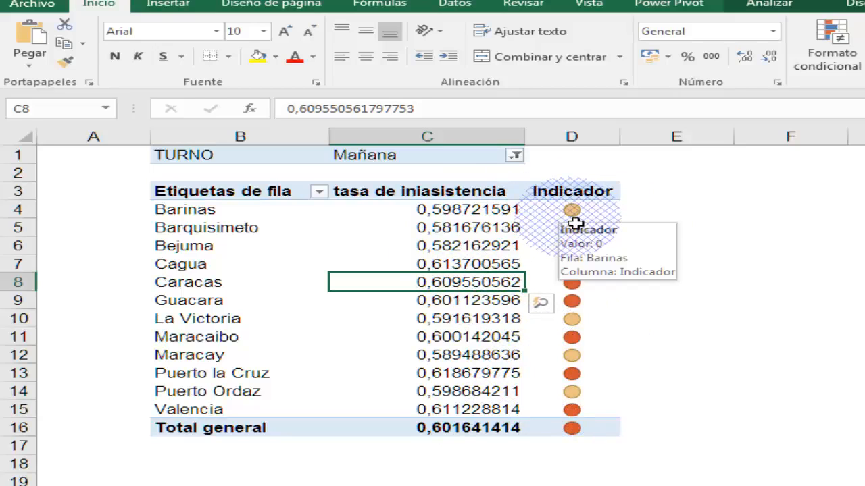
left_click(422, 263)
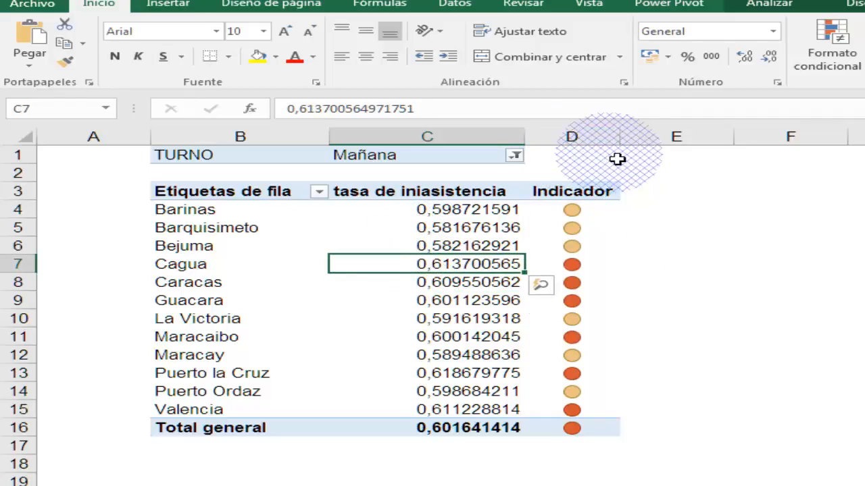
mouse_move(432, 224)
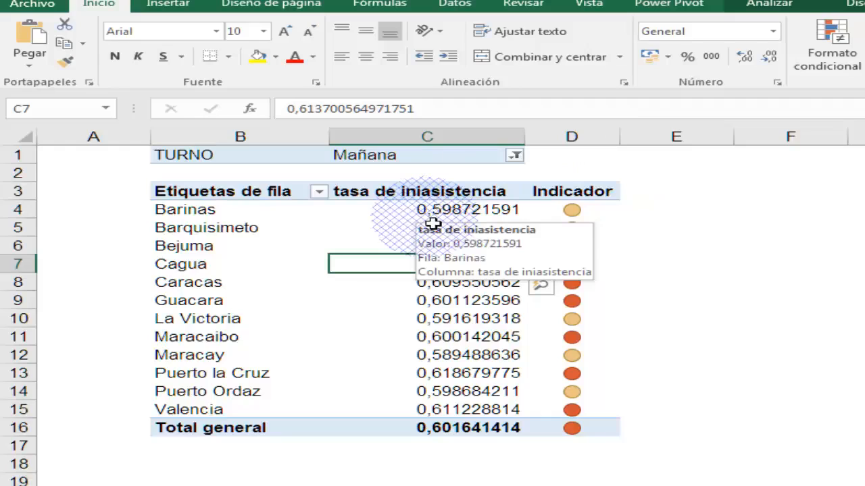